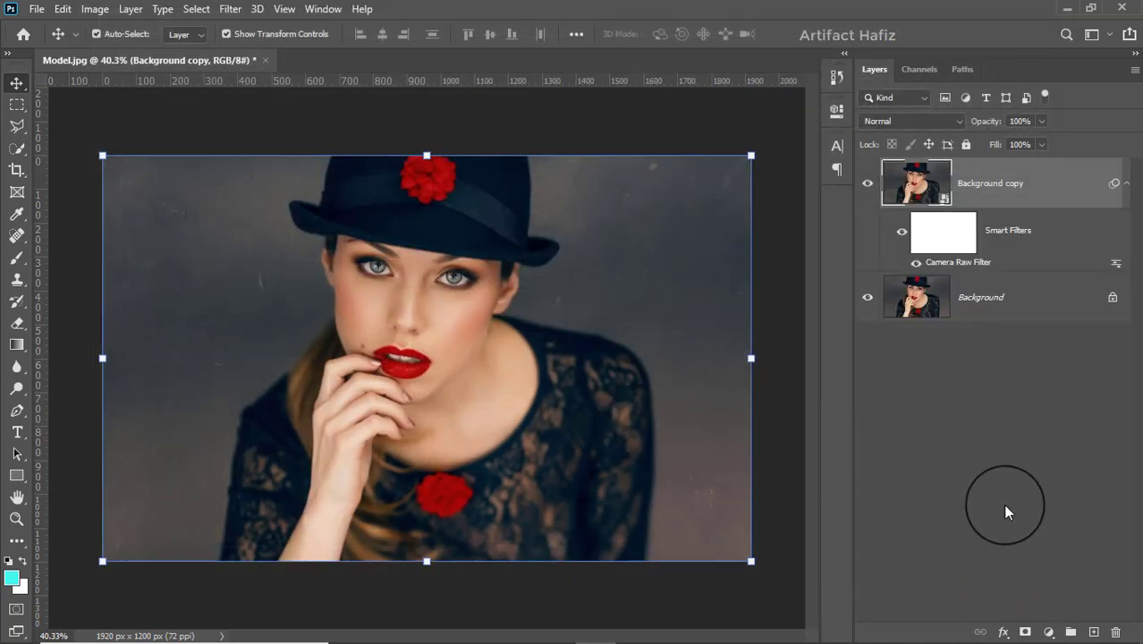
Add a white layer mask to the Background copy layer and set up a black 175 px Soft Round brush at 41% opacity.
click(1024, 631)
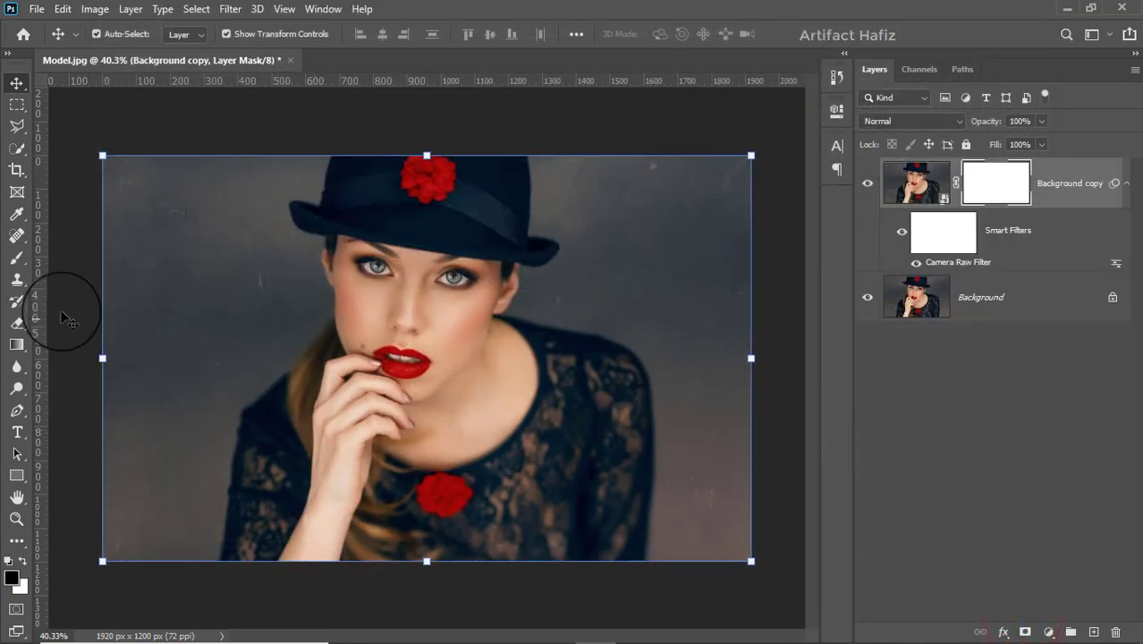
click(16, 258)
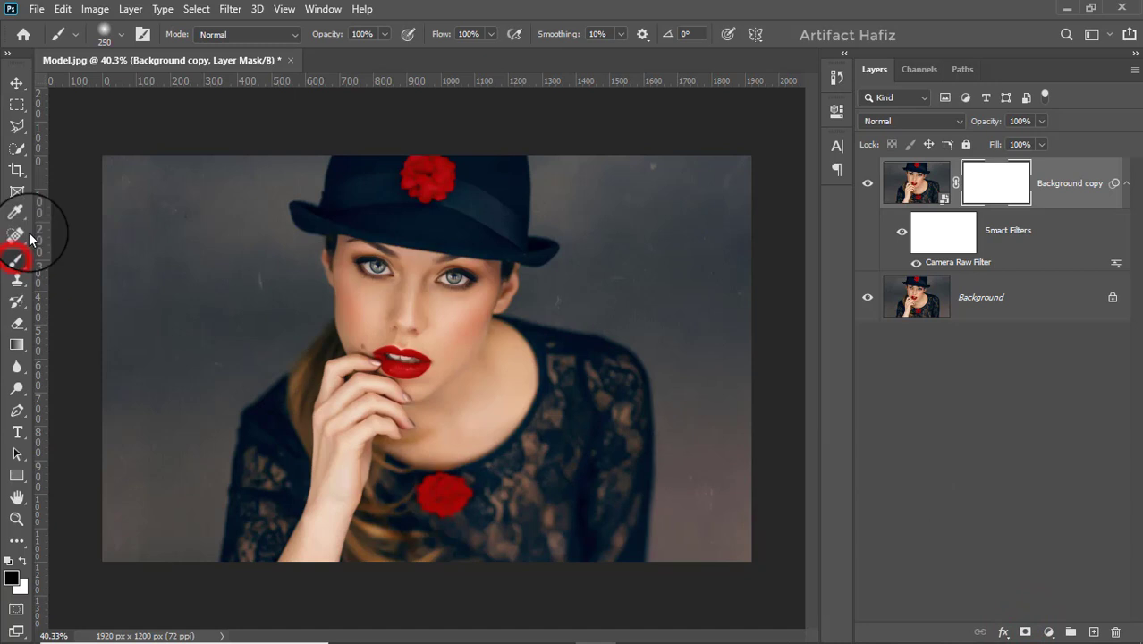
click(106, 34)
click(101, 222)
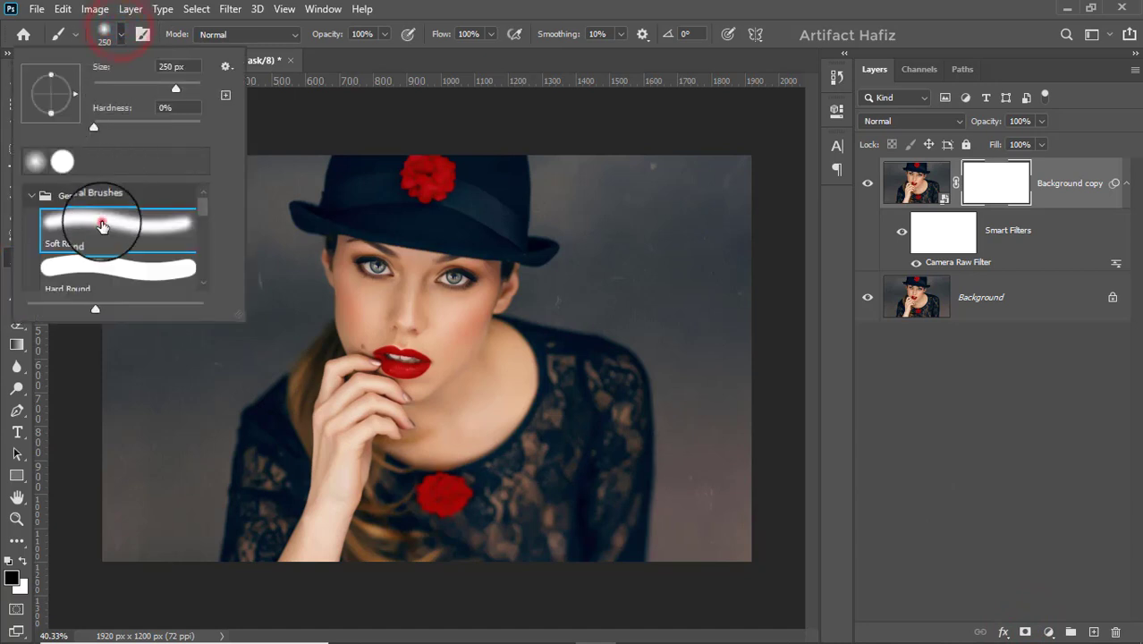
click(379, 40)
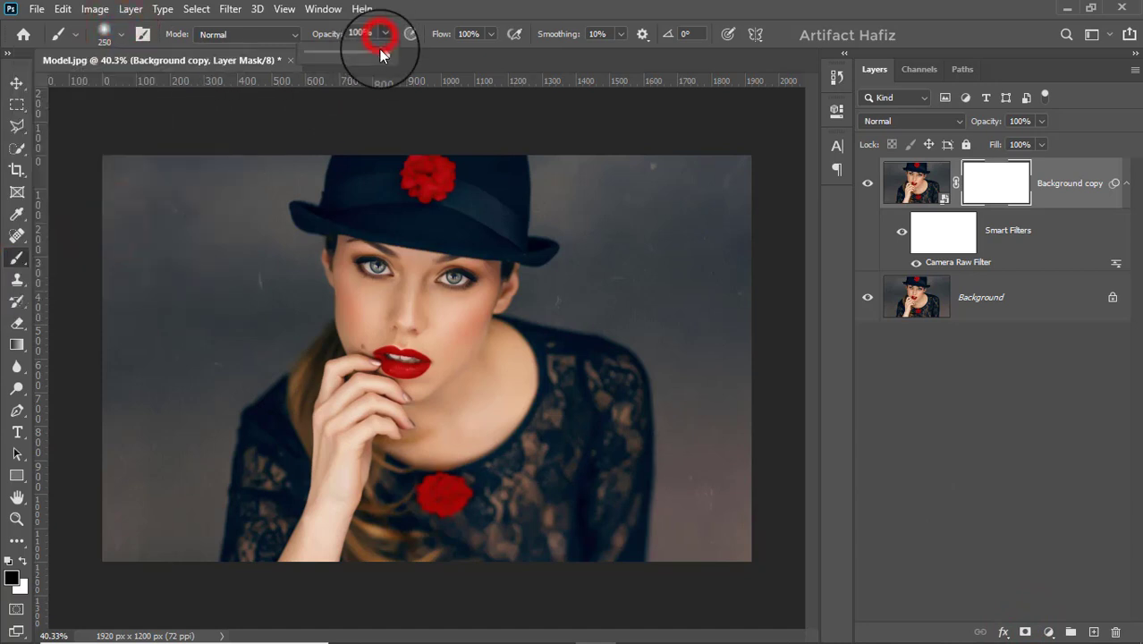
click(21, 564)
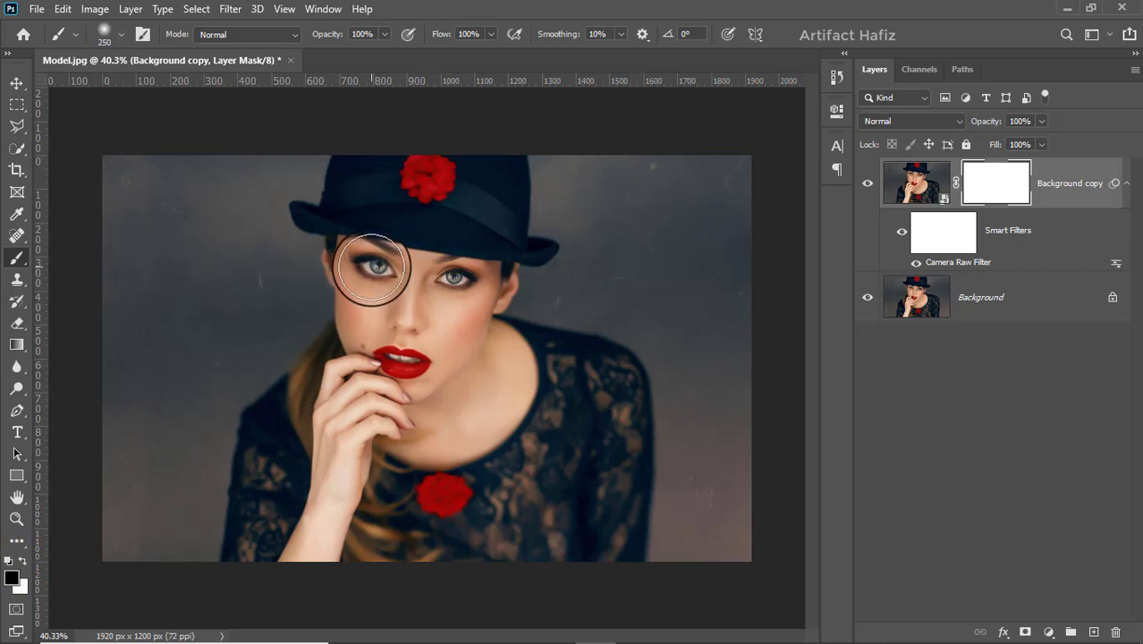
key(bracketleft)
key(bracketleft)
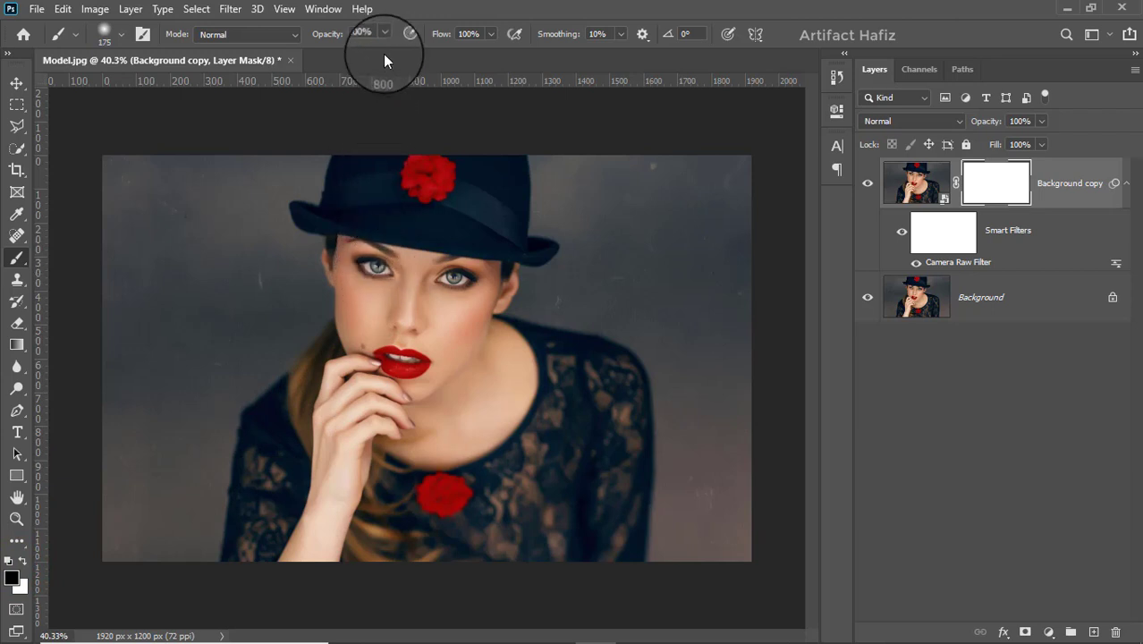
click(339, 54)
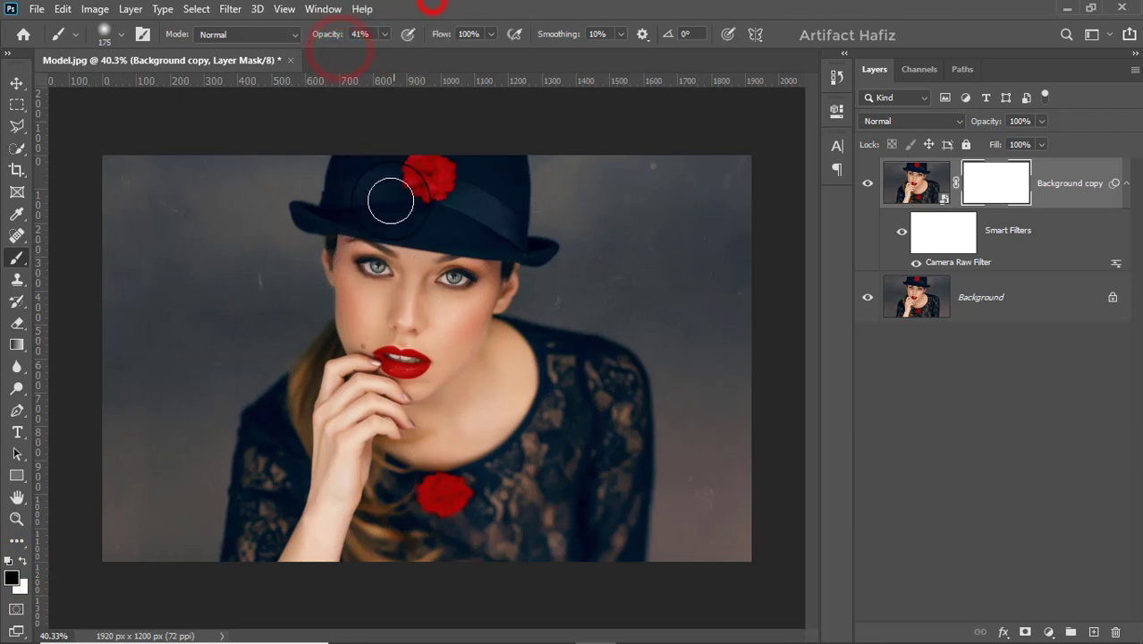
Paint on the mask over both eyes, the lips and the nose to reduce the filter effect on the face.
drag(362, 260, 390, 272)
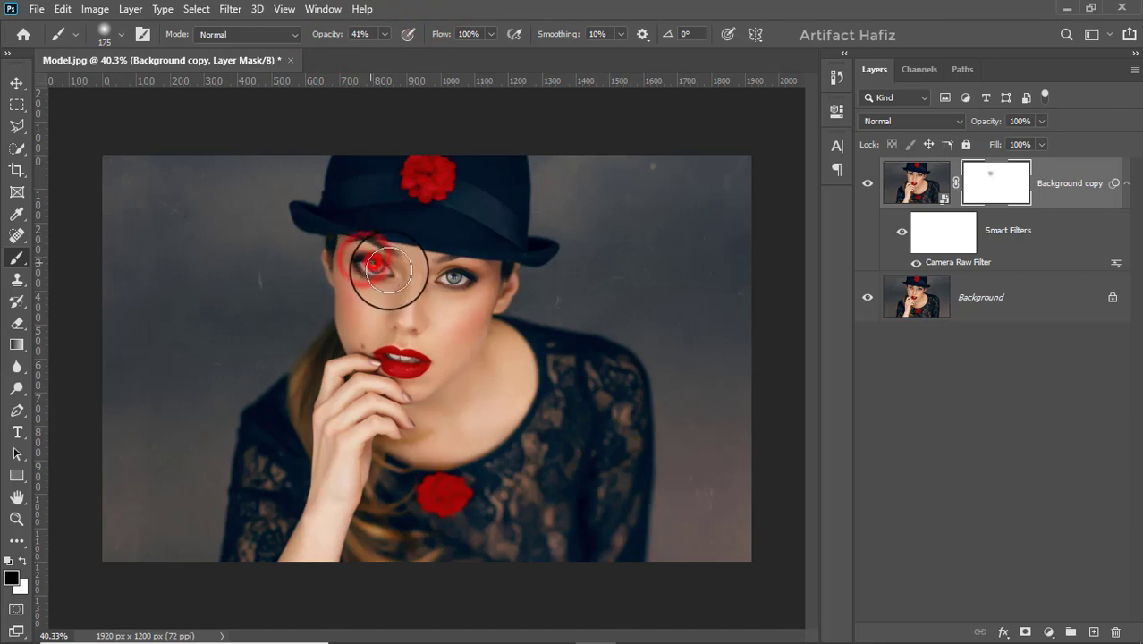
click(445, 280)
drag(393, 363, 422, 363)
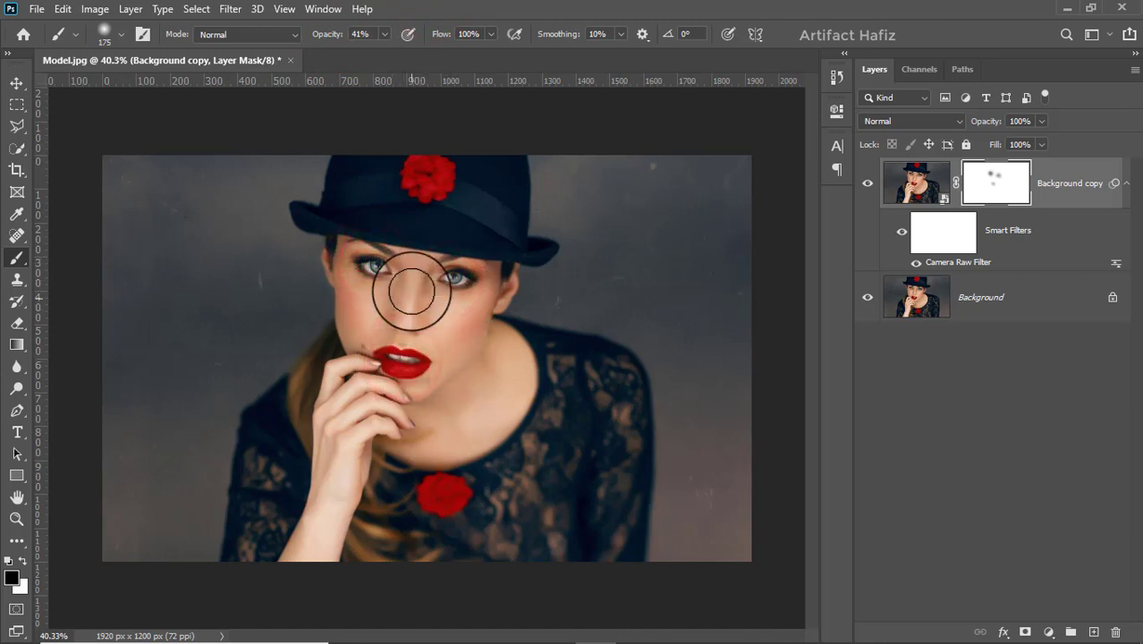
drag(412, 289, 407, 332)
Paint on the mask over the red flower, crown and brim of the hat to reduce the effect there.
drag(428, 172, 428, 184)
click(358, 208)
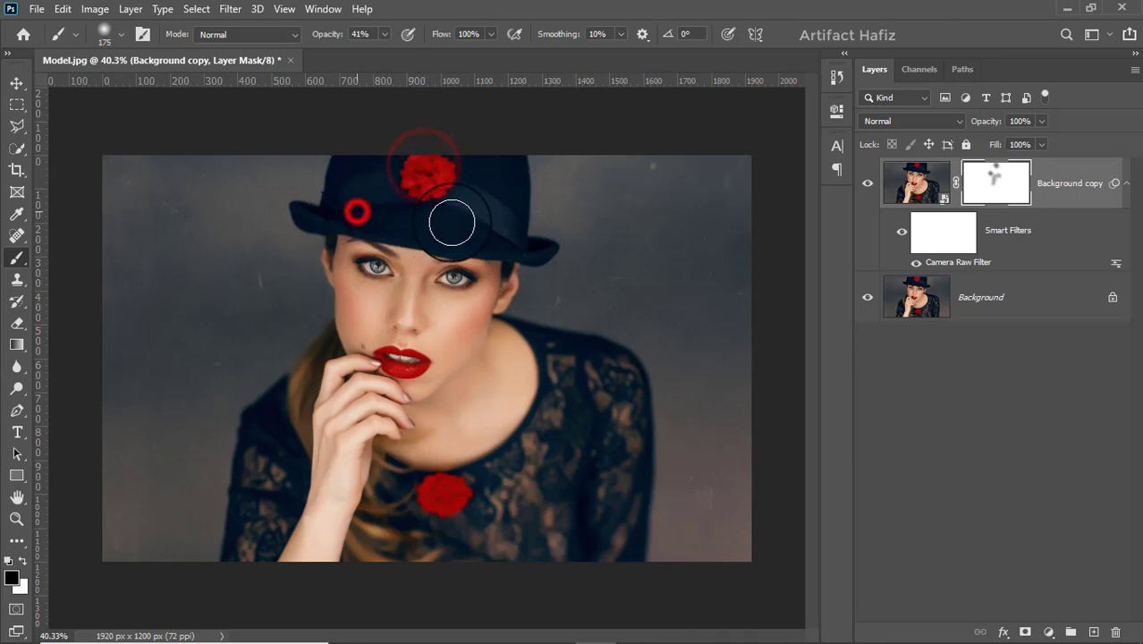
click(518, 237)
click(480, 171)
click(408, 170)
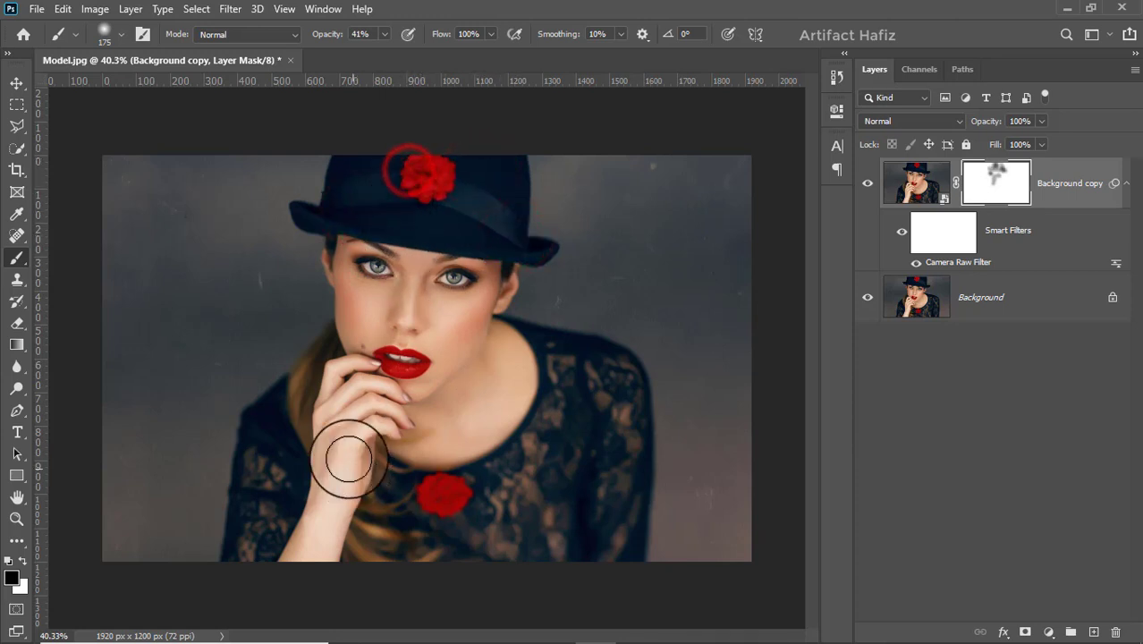
Paint on the mask over the fingers, hand and wrist, and enlarge the brush to 250 px.
mouse_move(354, 378)
mouse_down()
mouse_move(371, 453)
mouse_move(354, 394)
mouse_up()
mouse_move(373, 403)
mouse_down()
mouse_move(376, 441)
mouse_move(336, 443)
mouse_move(338, 500)
mouse_up()
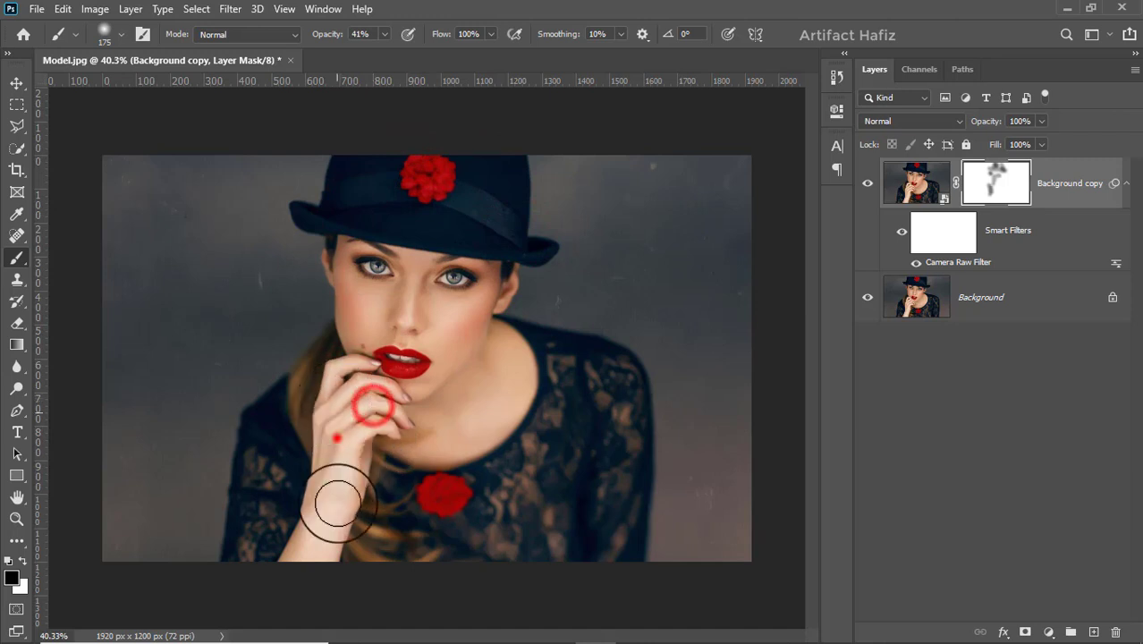
key(])
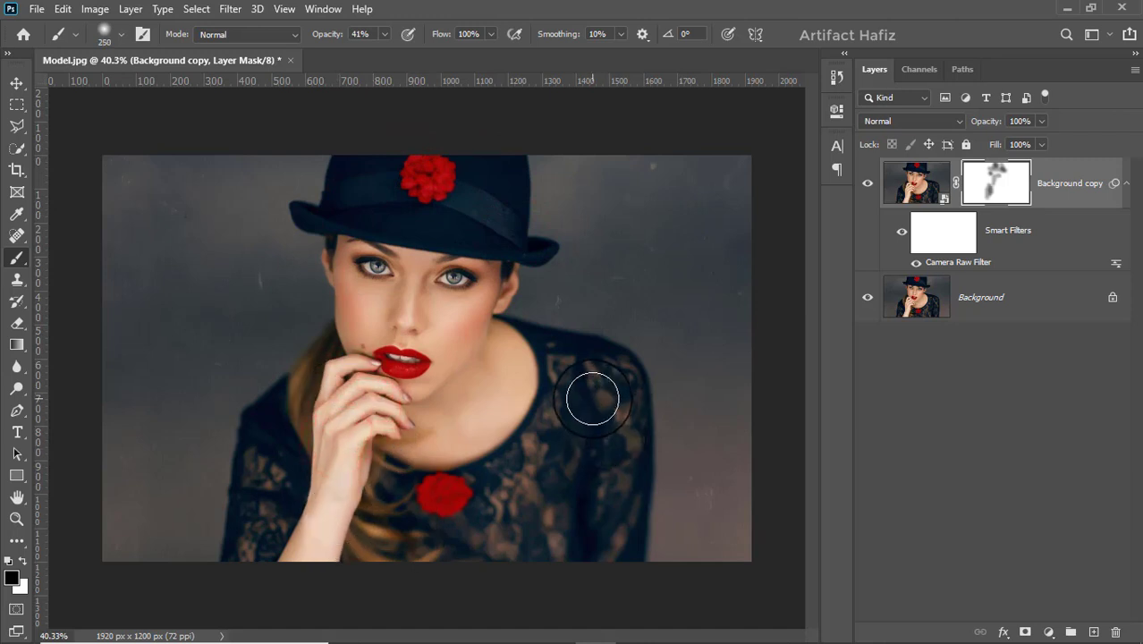
Add a Curves adjustment layer above Background copy, raise the highlights slightly with two curve points, and set its blend mode to Luminosity.
click(1047, 183)
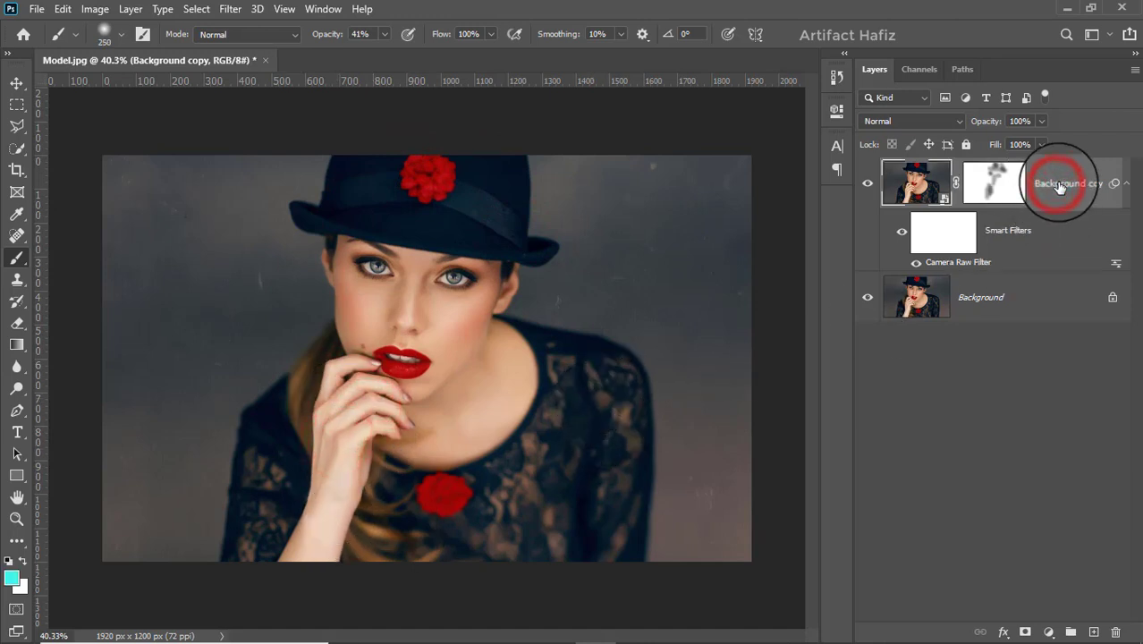
click(1049, 631)
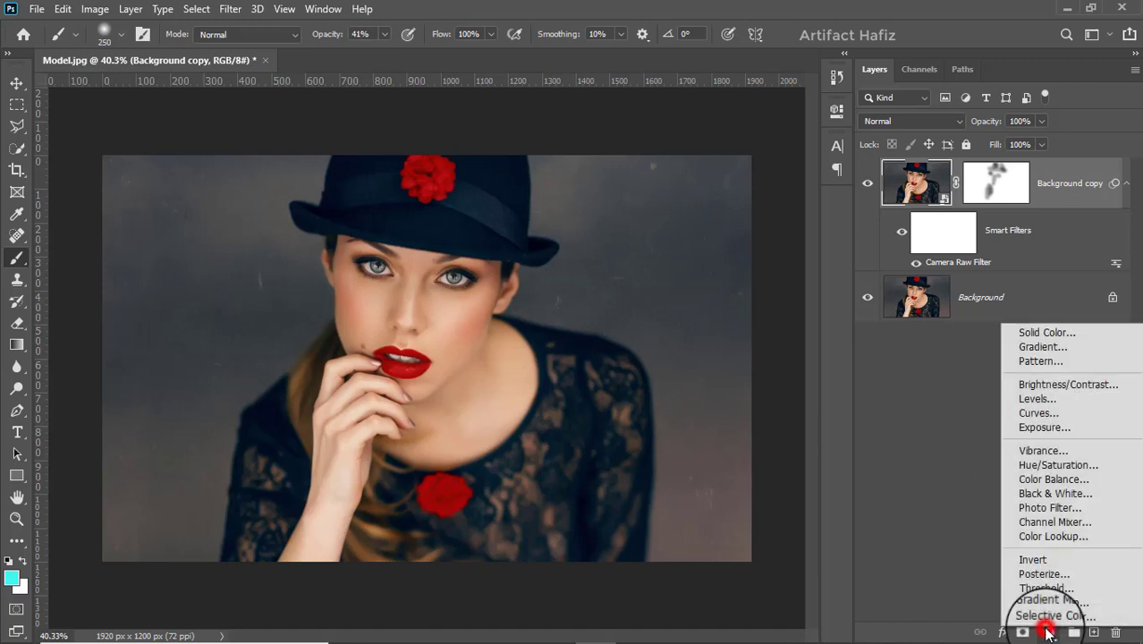
click(1033, 414)
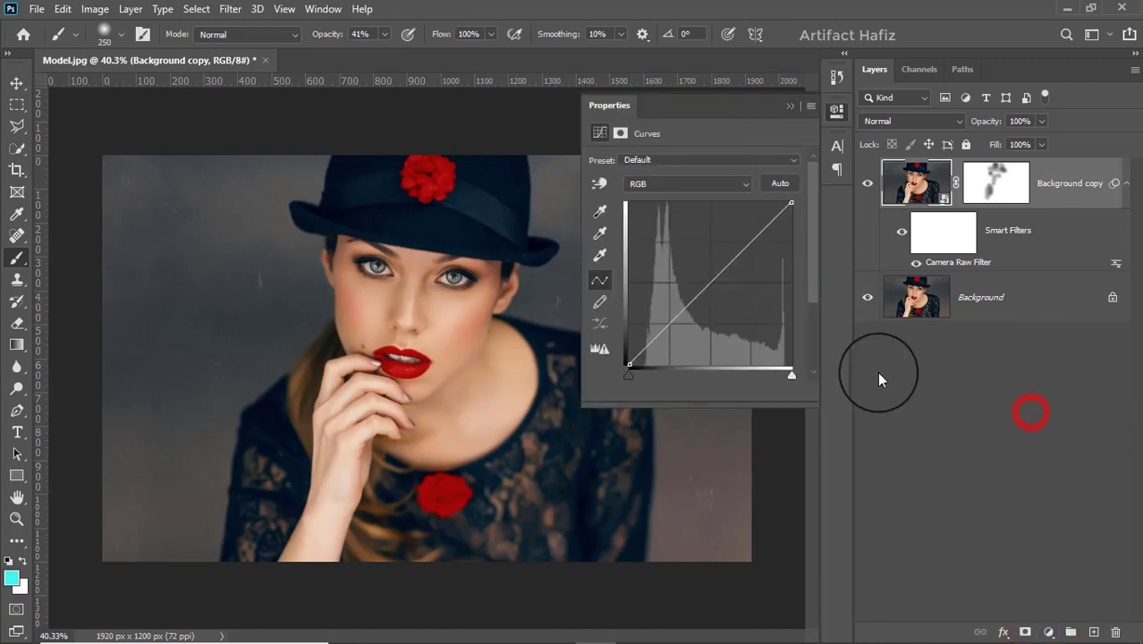
click(669, 325)
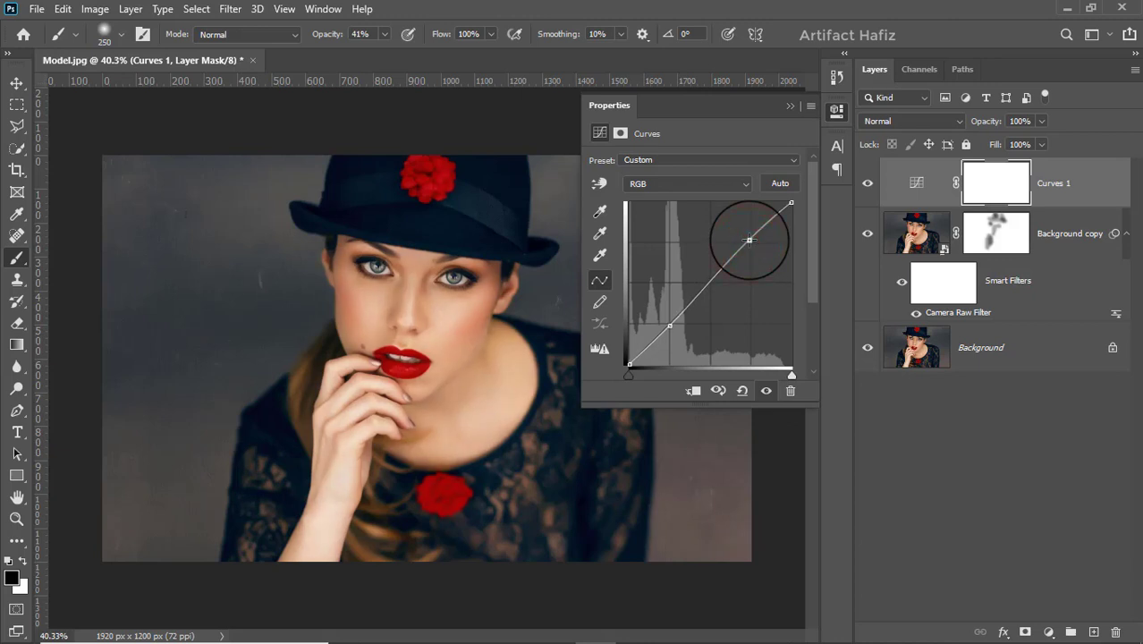
click(787, 106)
click(894, 119)
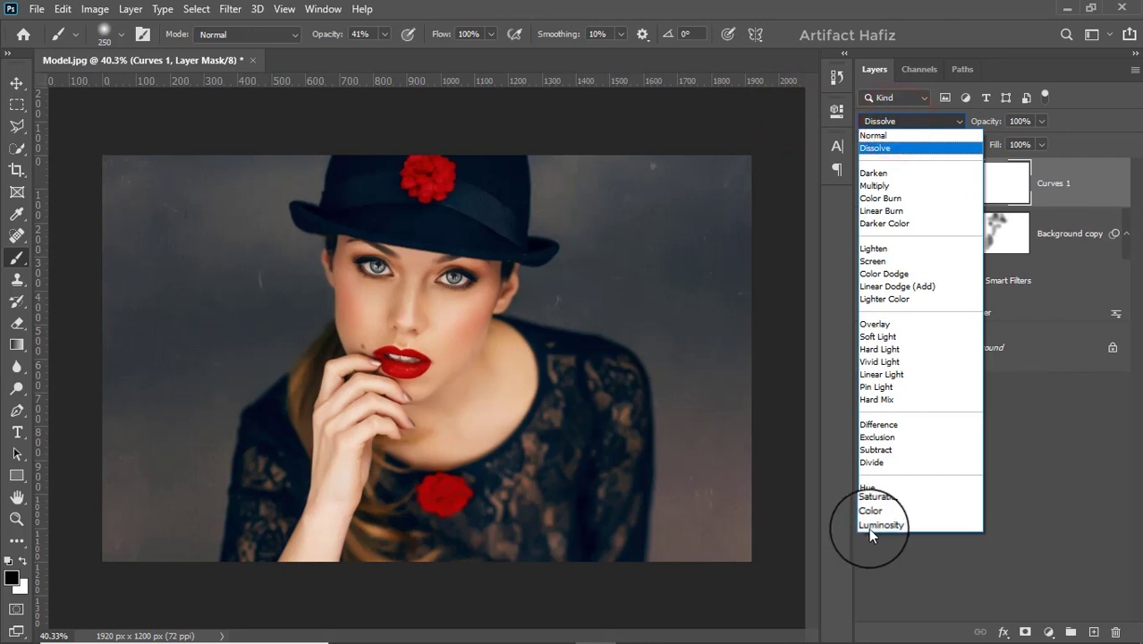
click(870, 525)
Add a Color Lookup adjustment layer above the Curves layer using the Soft_Warming.look 3D LUT.
click(1049, 186)
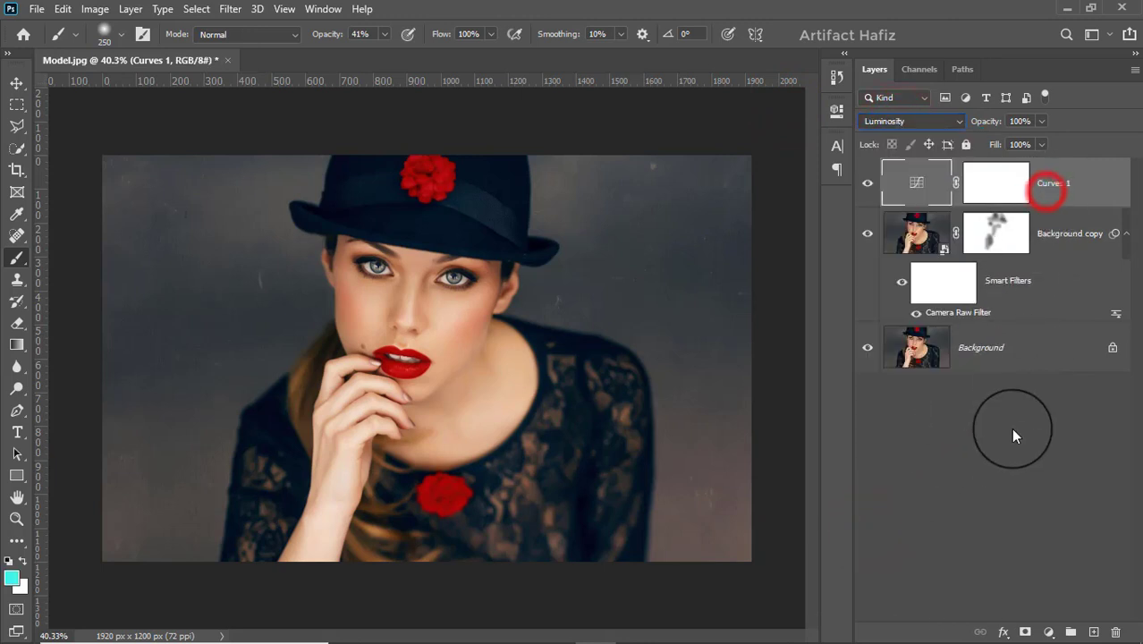
click(1048, 632)
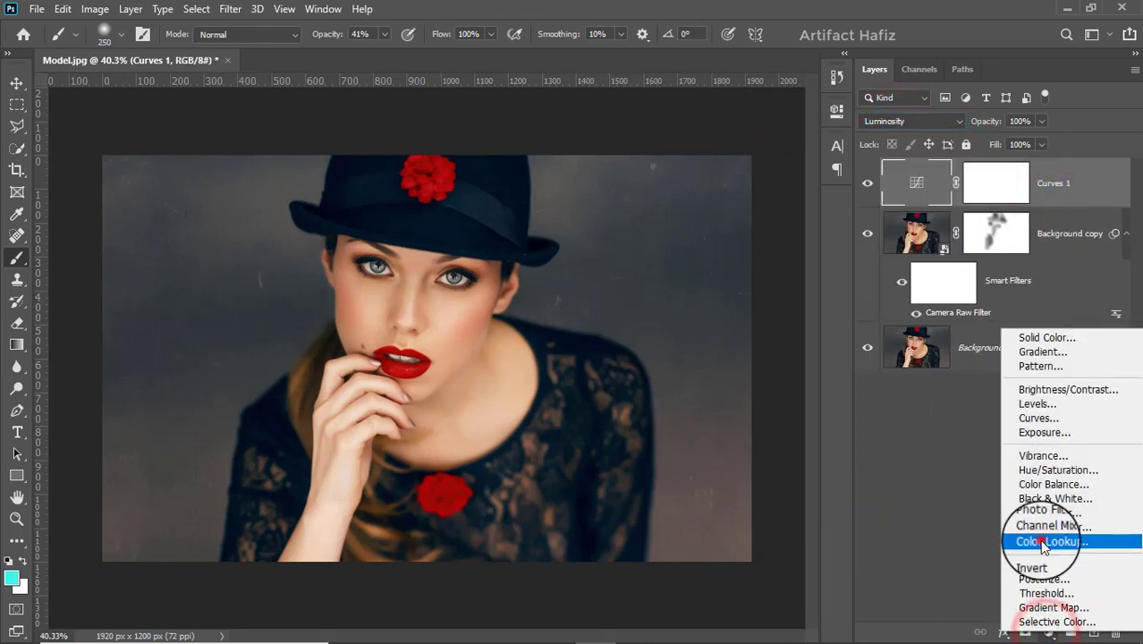
click(1039, 539)
click(708, 168)
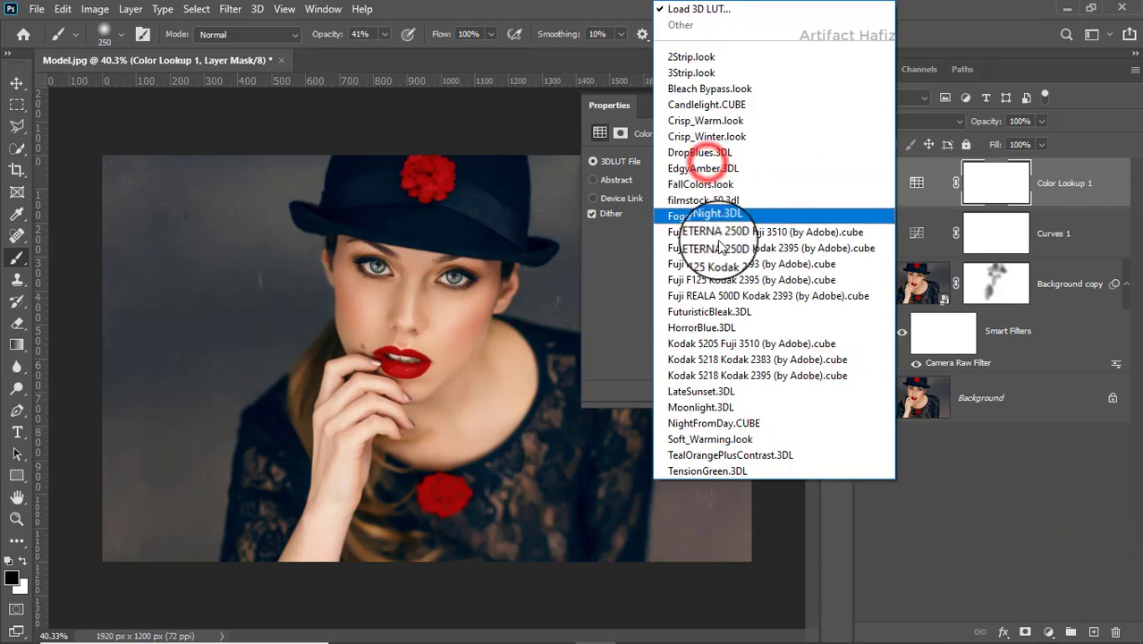
click(707, 440)
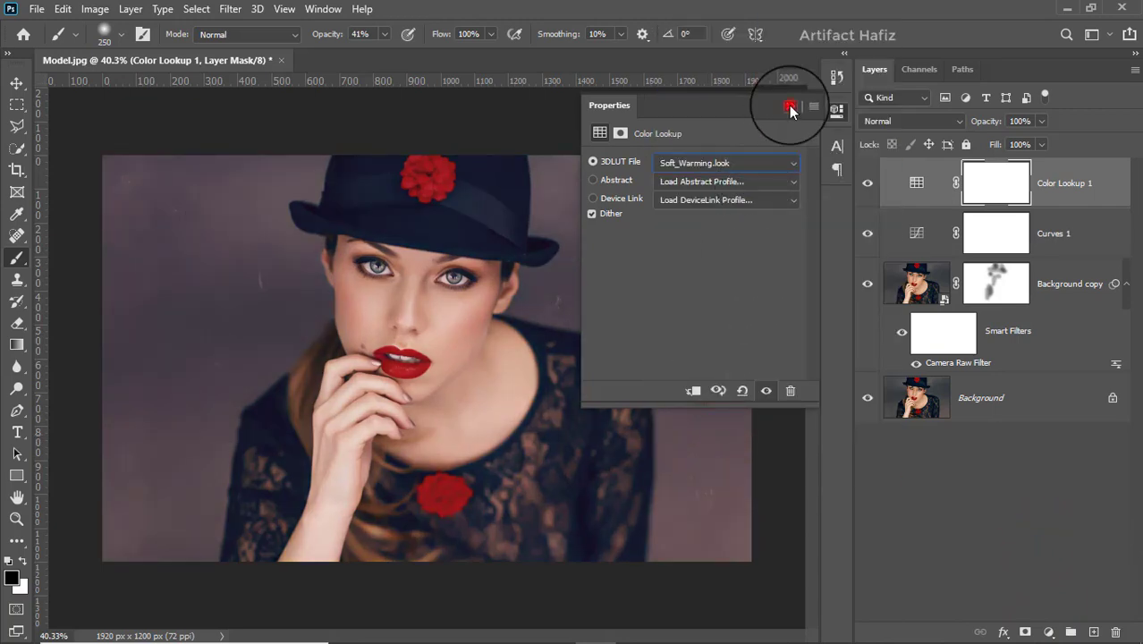
click(791, 107)
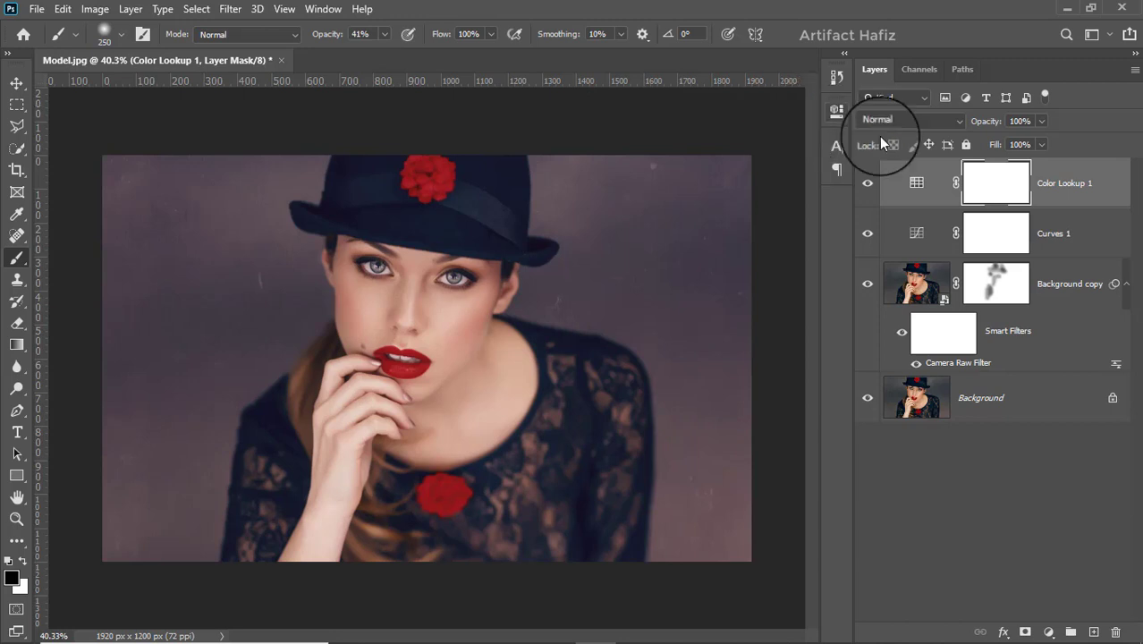
Lower the Color Lookup layer's opacity to 57% and keep that layer selected.
drag(1040, 141, 1007, 142)
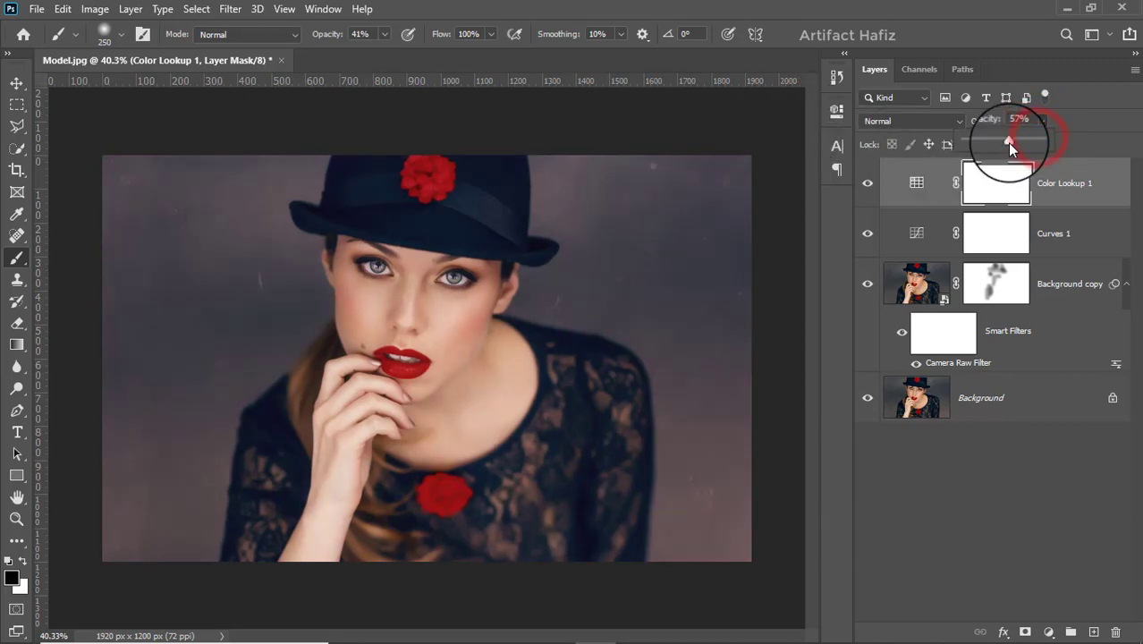
double_click(1057, 177)
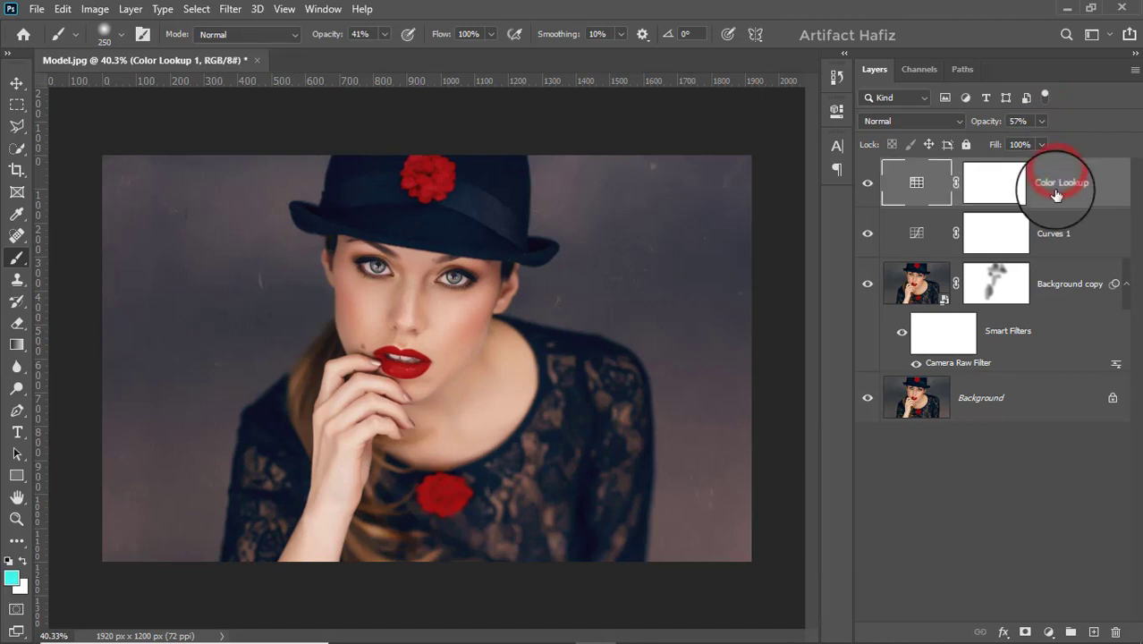
key(Return)
Add a Levels adjustment layer above the Color Lookup layer and slightly adjust its shadow and highlight input levels.
click(1043, 631)
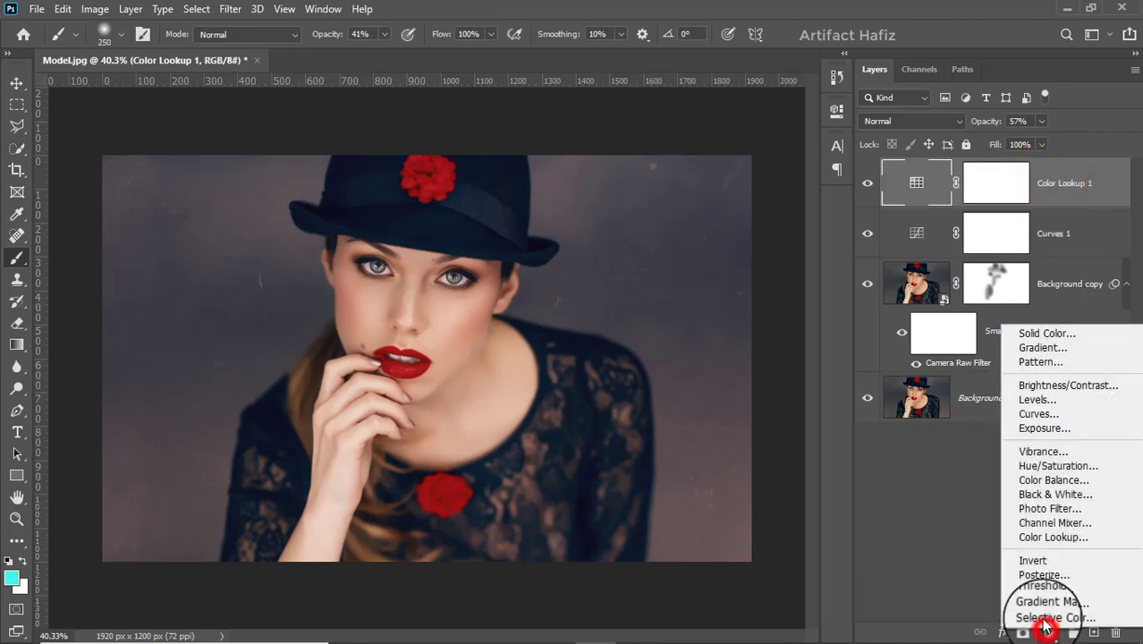
click(1034, 396)
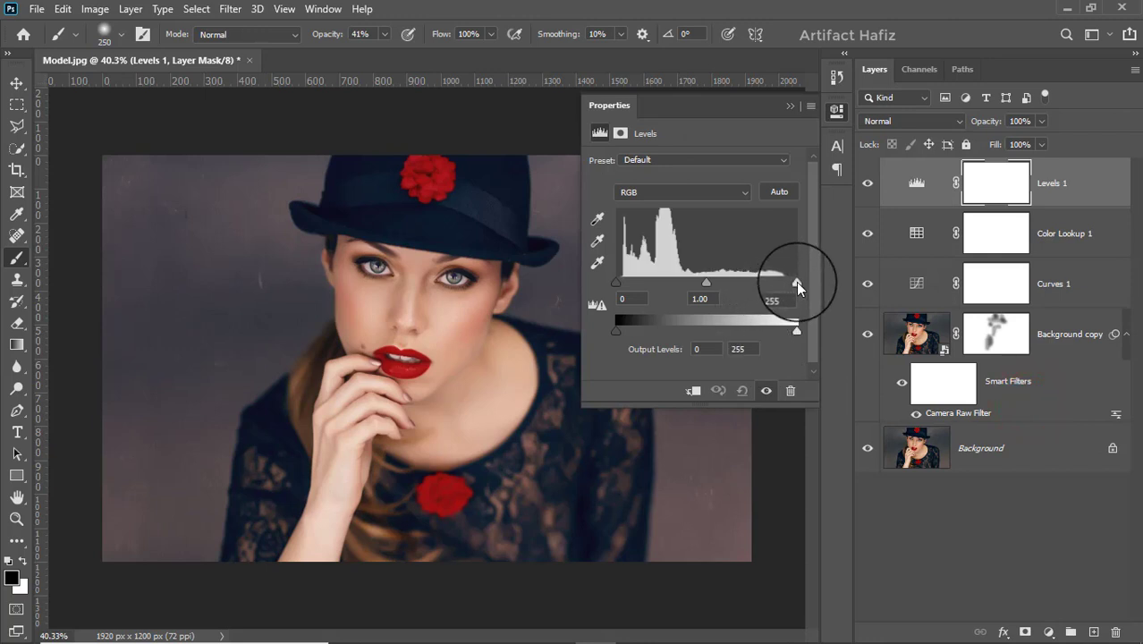
click(615, 284)
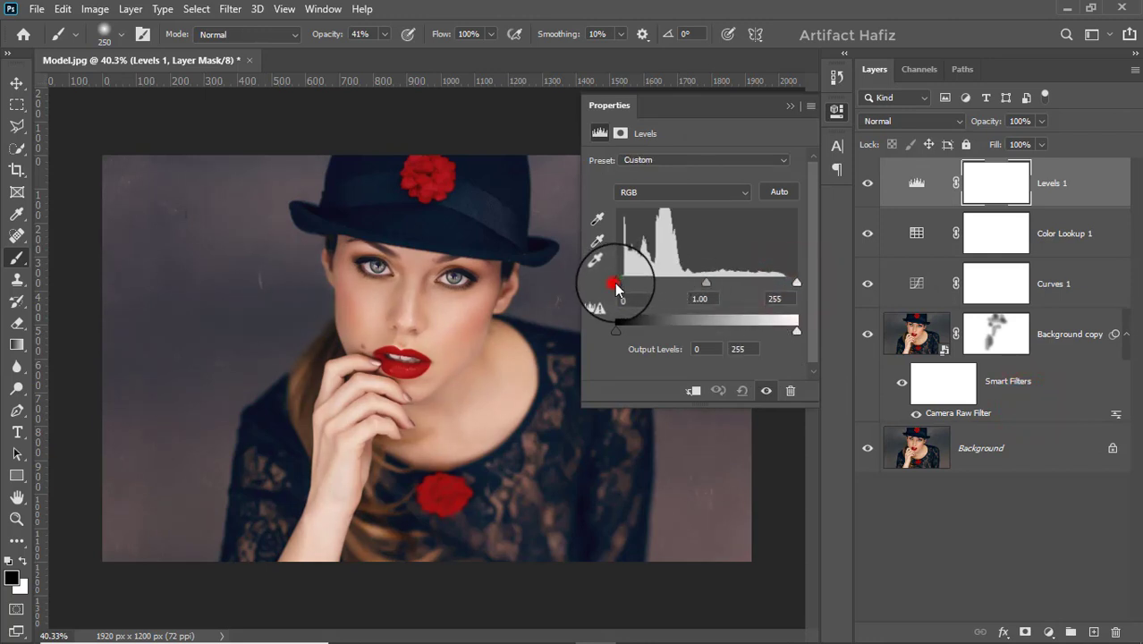
click(790, 106)
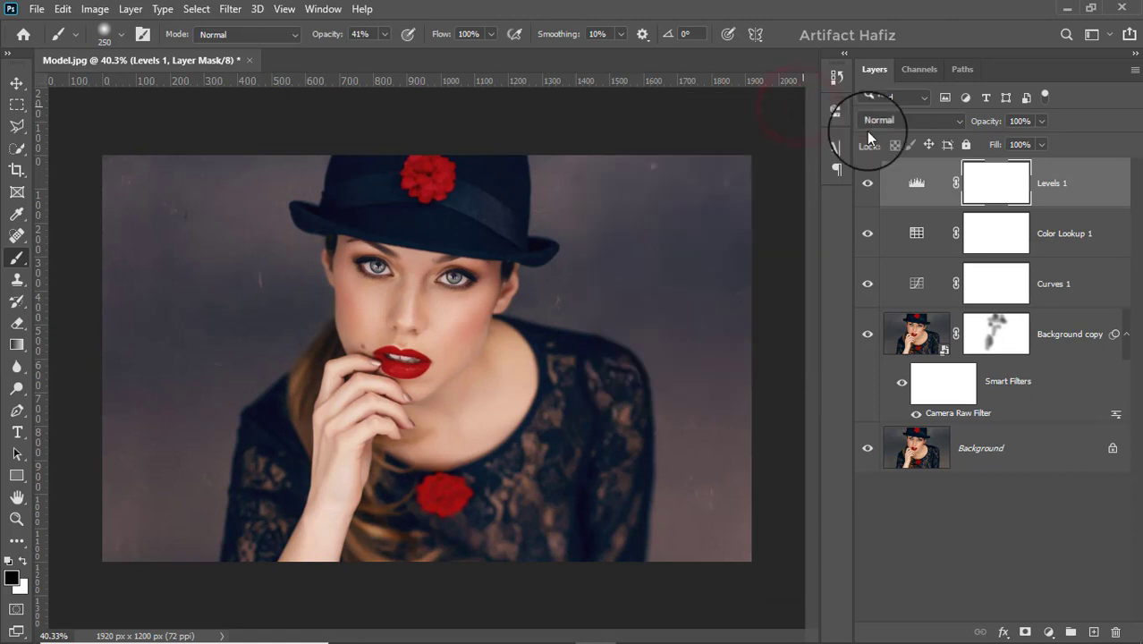
Stamp all visible layers into a new layer above Levels and convert it for smart filters.
click(1064, 191)
key(ctrl+alt+shift+e)
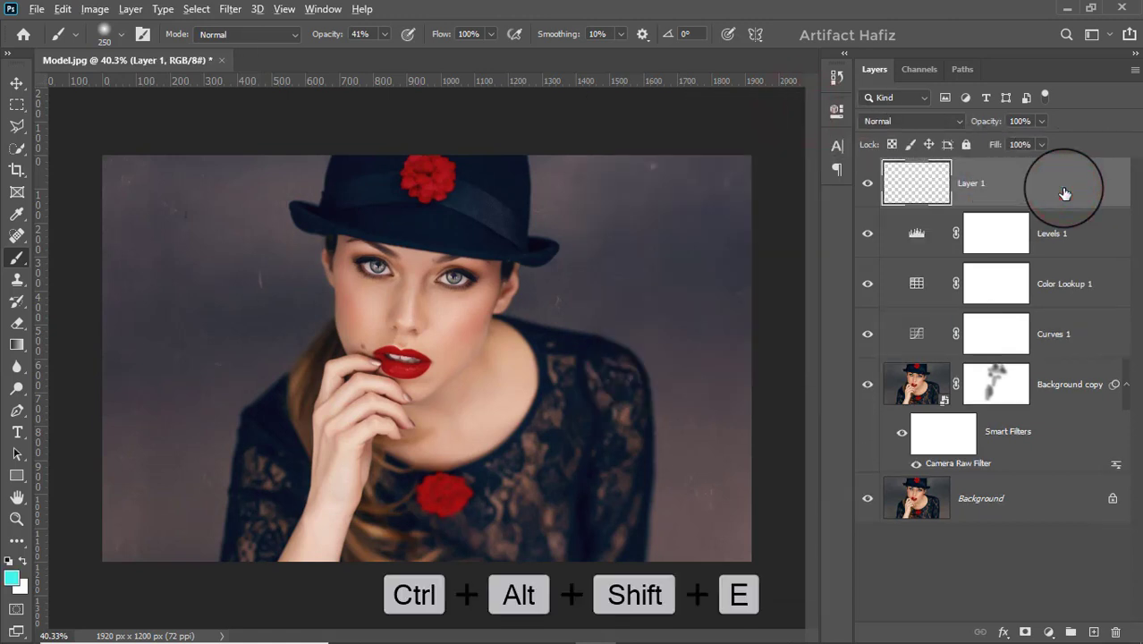
click(17, 83)
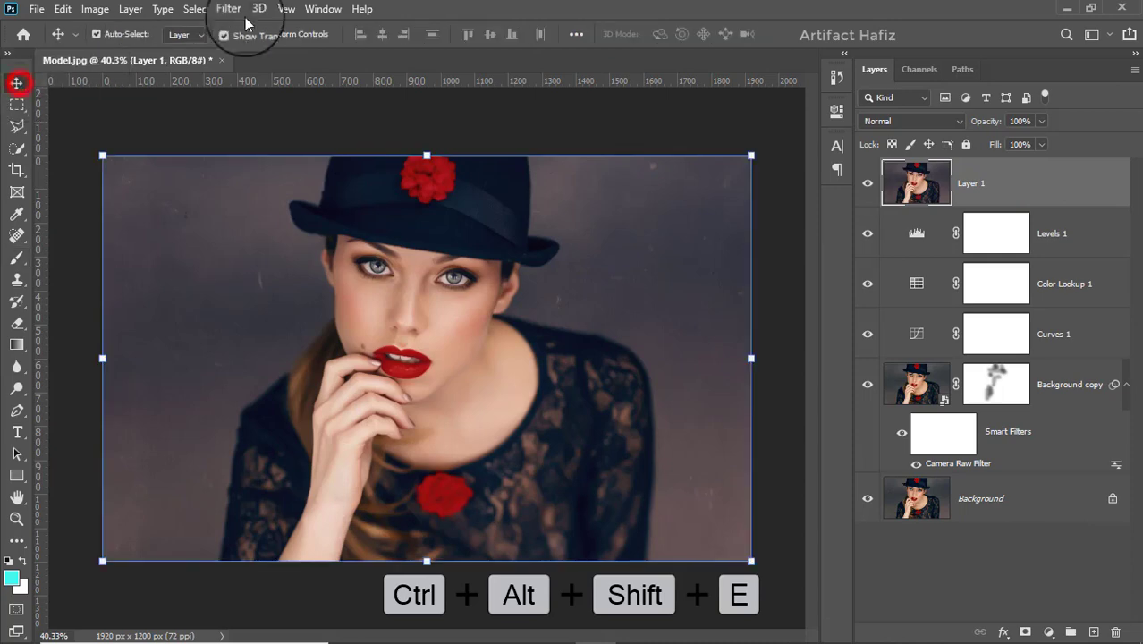
click(229, 8)
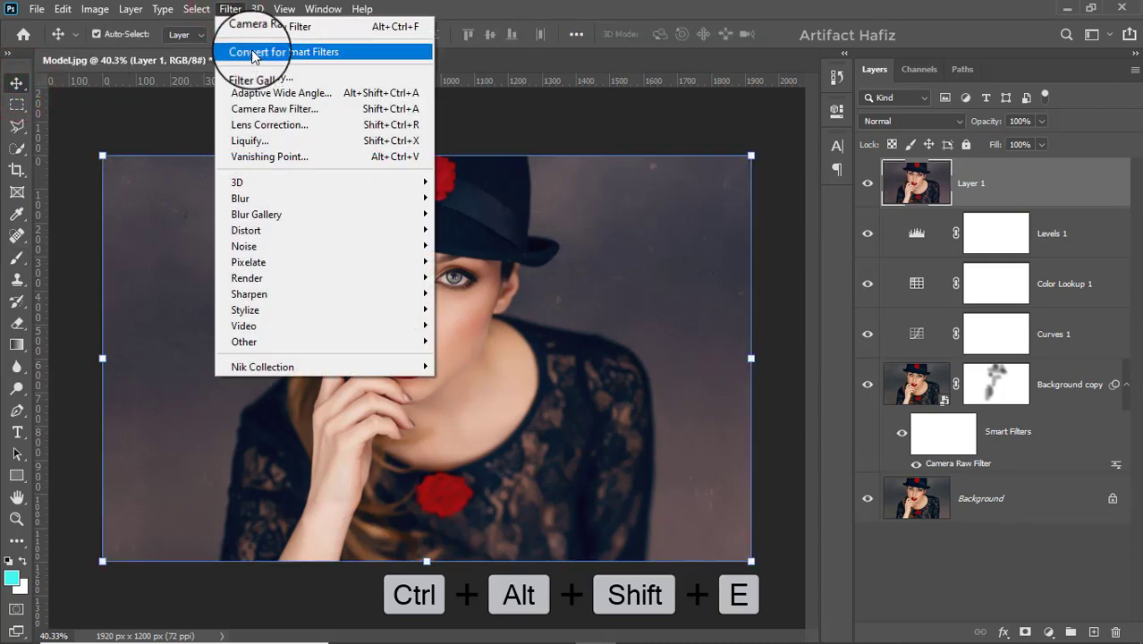
click(253, 51)
Open the Camera Raw Filter on Layer 1 and set Exposure -0.35, Highlights -8, Shadows +7, Whites +29 and Blacks -10.
click(230, 9)
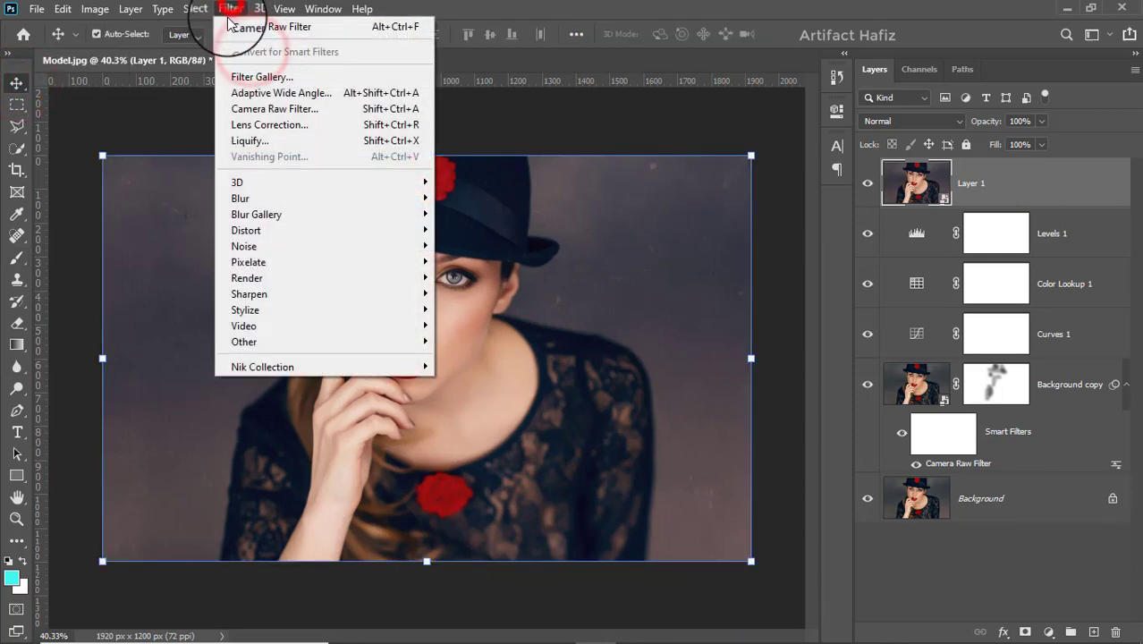
click(251, 103)
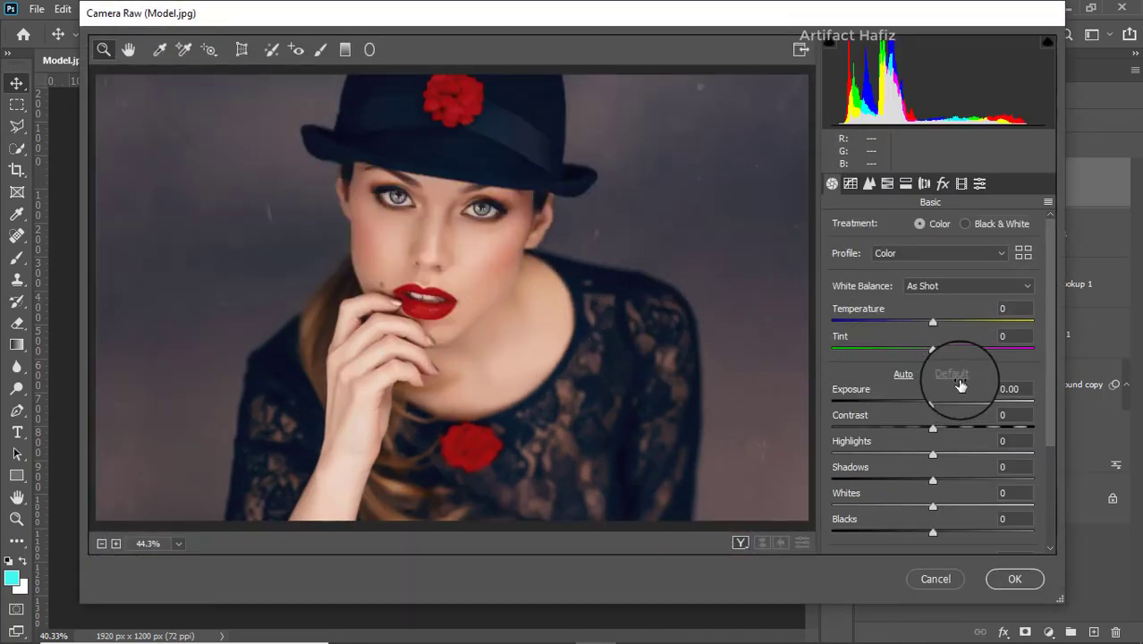
scroll(957, 383, down, 1)
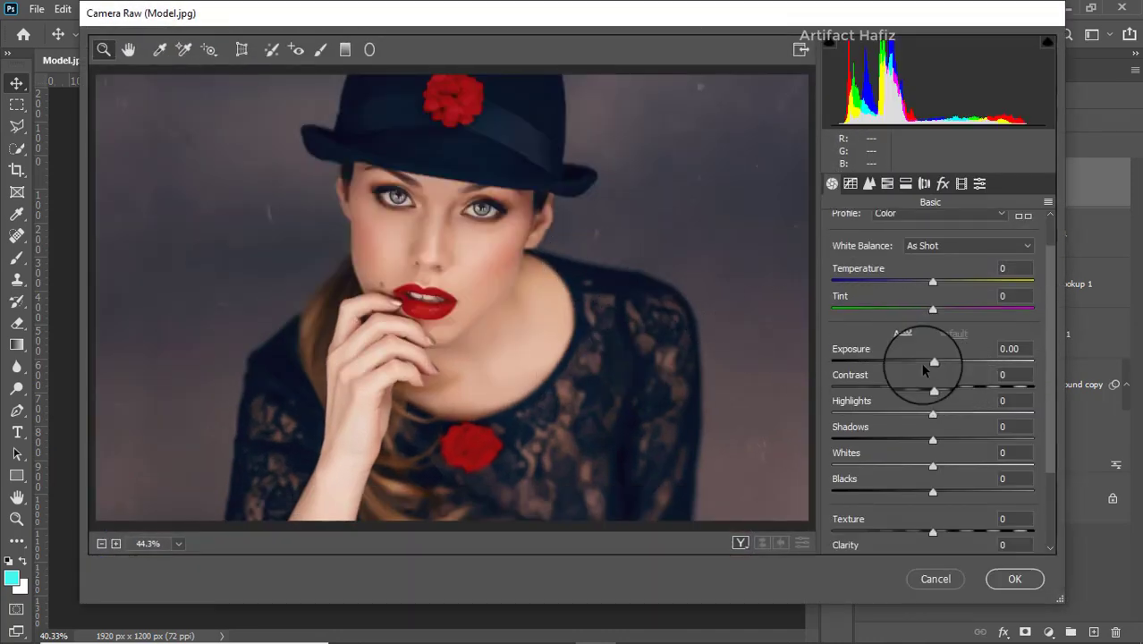
drag(932, 364, 927, 367)
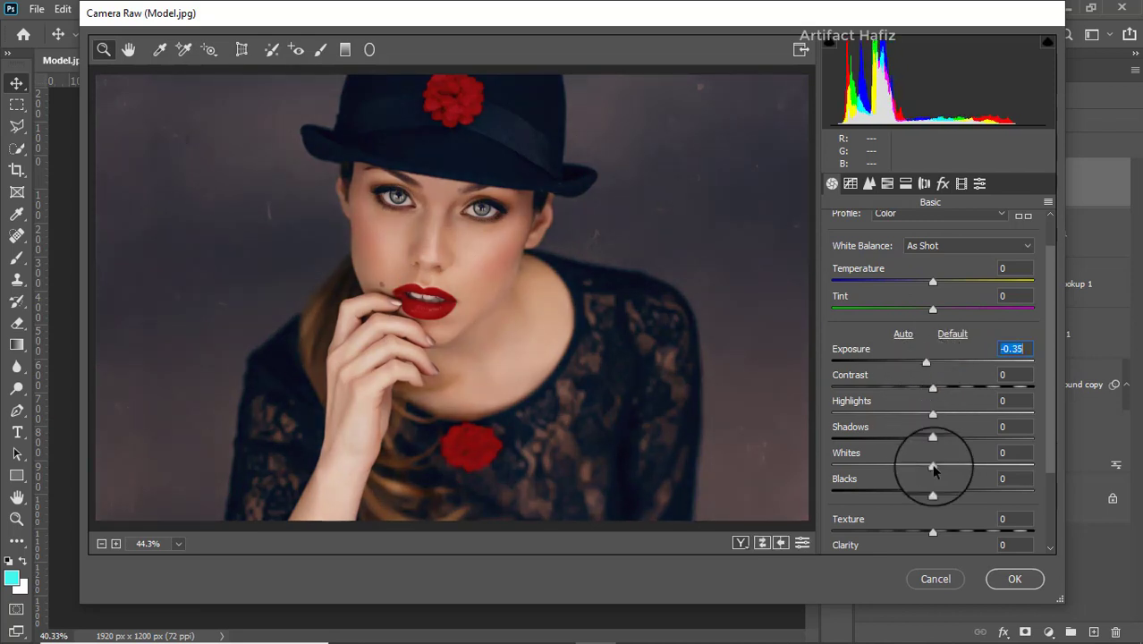
drag(936, 472, 963, 471)
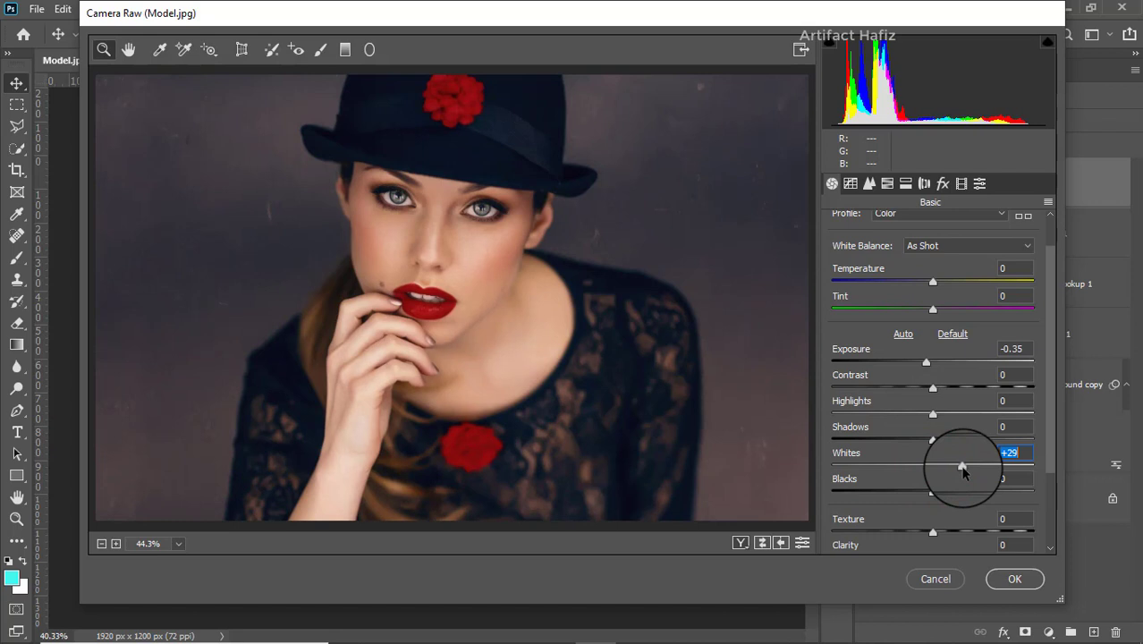
drag(933, 413, 944, 440)
drag(933, 491, 927, 494)
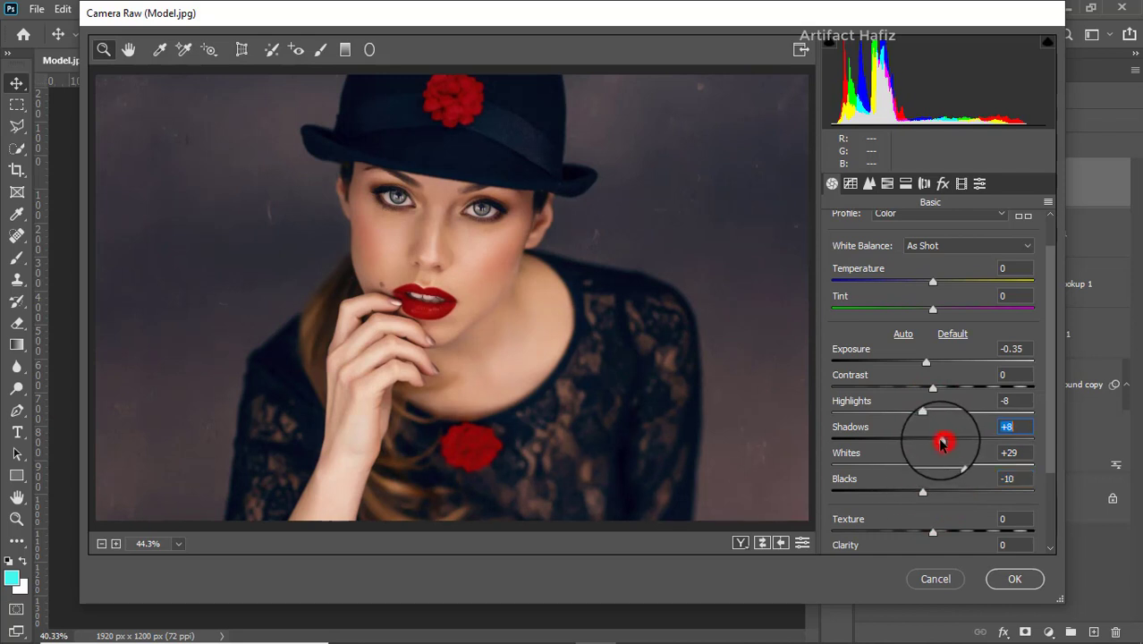
Set Texture to +3, Clarity to +4, Dehaze to -1 and Vibrance to -8 in the basic adjustments.
scroll(968, 411, down, 3)
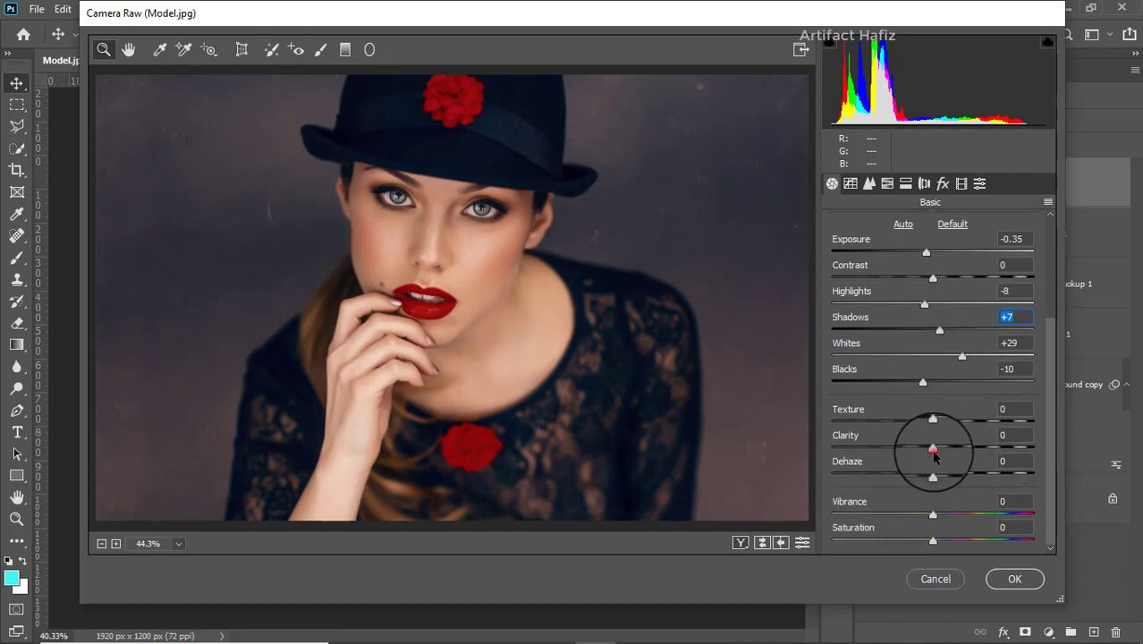
drag(933, 453, 938, 450)
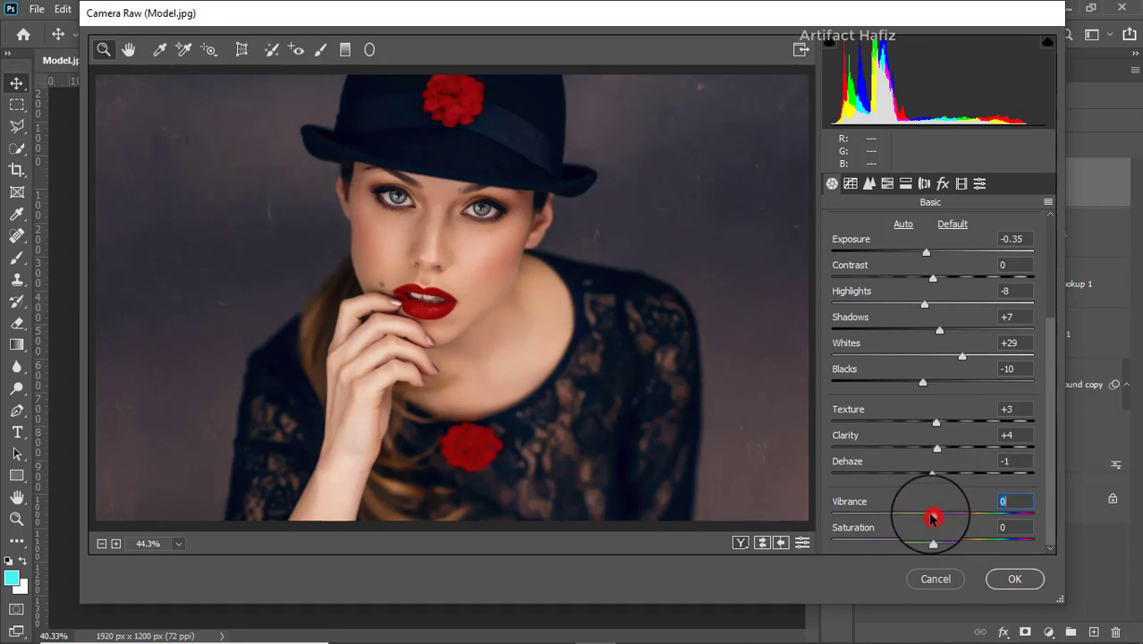
mouse_move(931, 517)
mouse_down()
mouse_move(893, 517)
mouse_move(924, 524)
mouse_move(927, 513)
mouse_up()
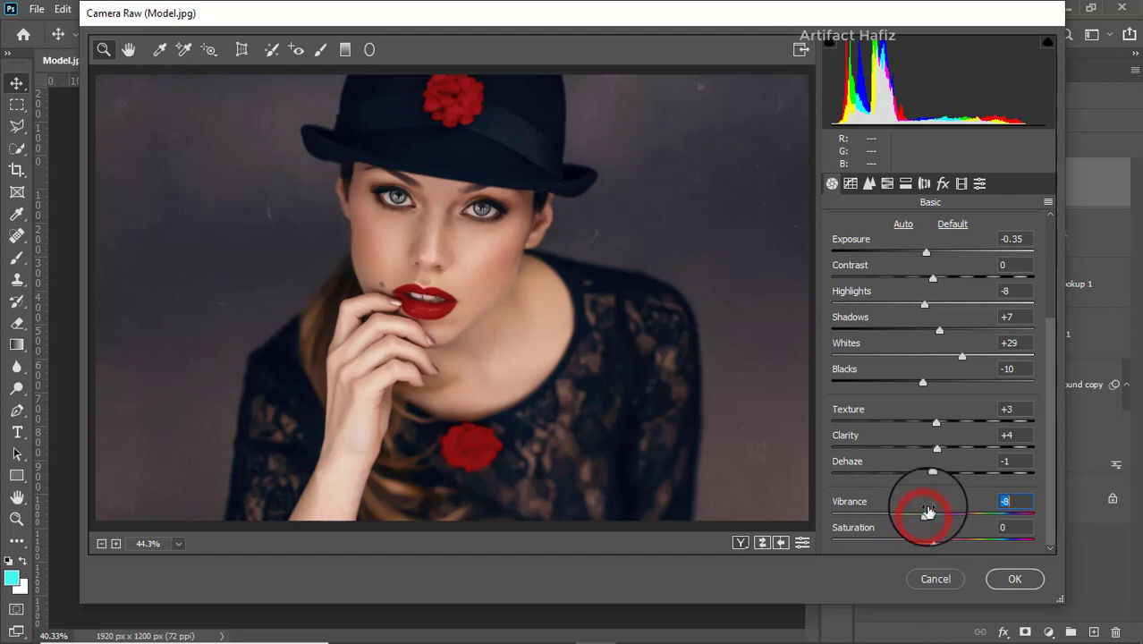
Set the HSL saturation to Reds -3, Oranges -8, Yellows -44, Greens -80, Aquas -82 and Blues -54.
click(851, 184)
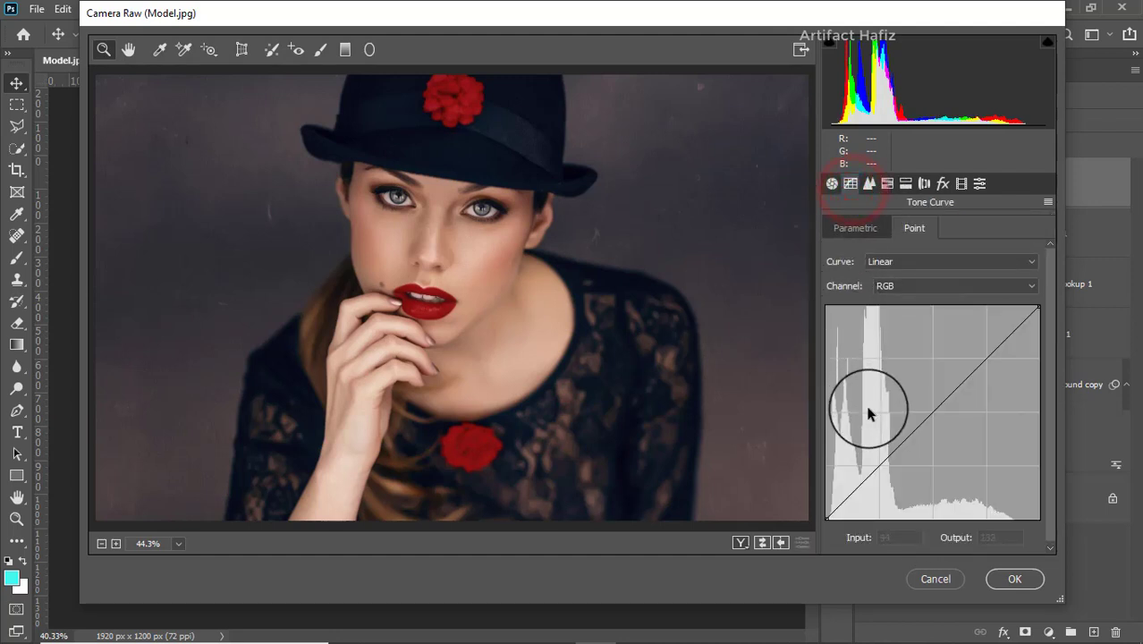
click(886, 183)
click(897, 230)
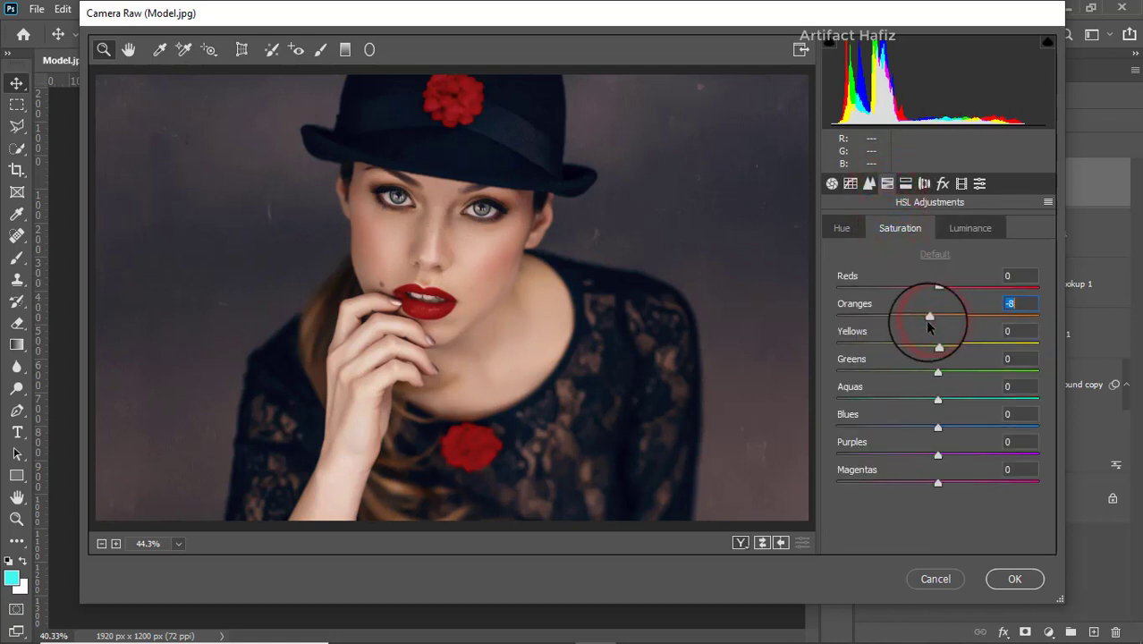
drag(938, 288, 932, 288)
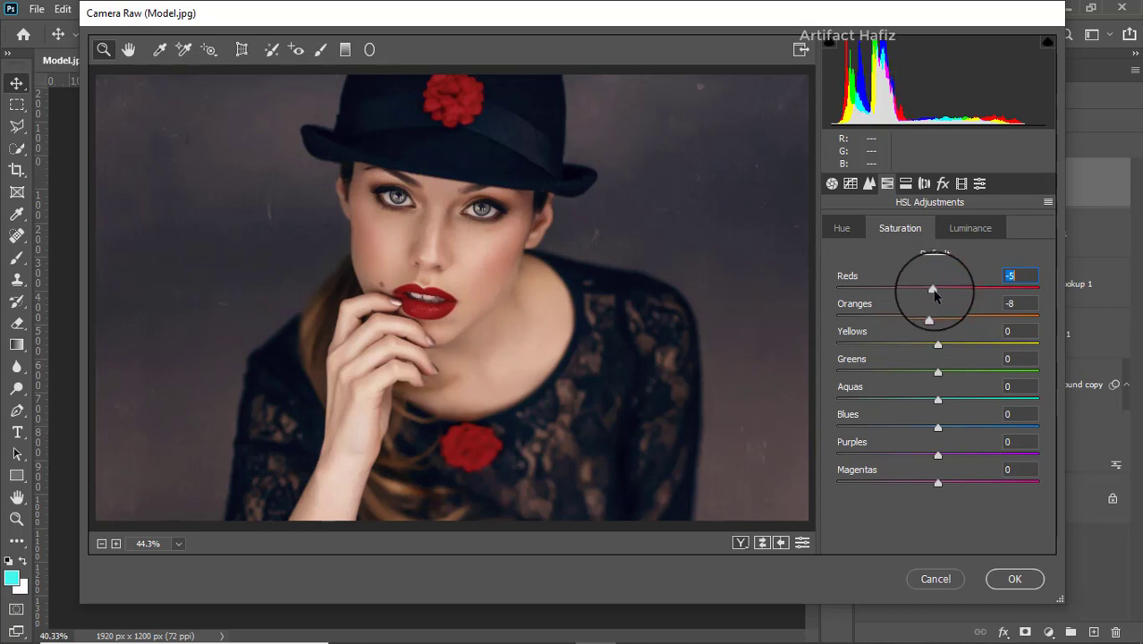
drag(937, 344, 894, 355)
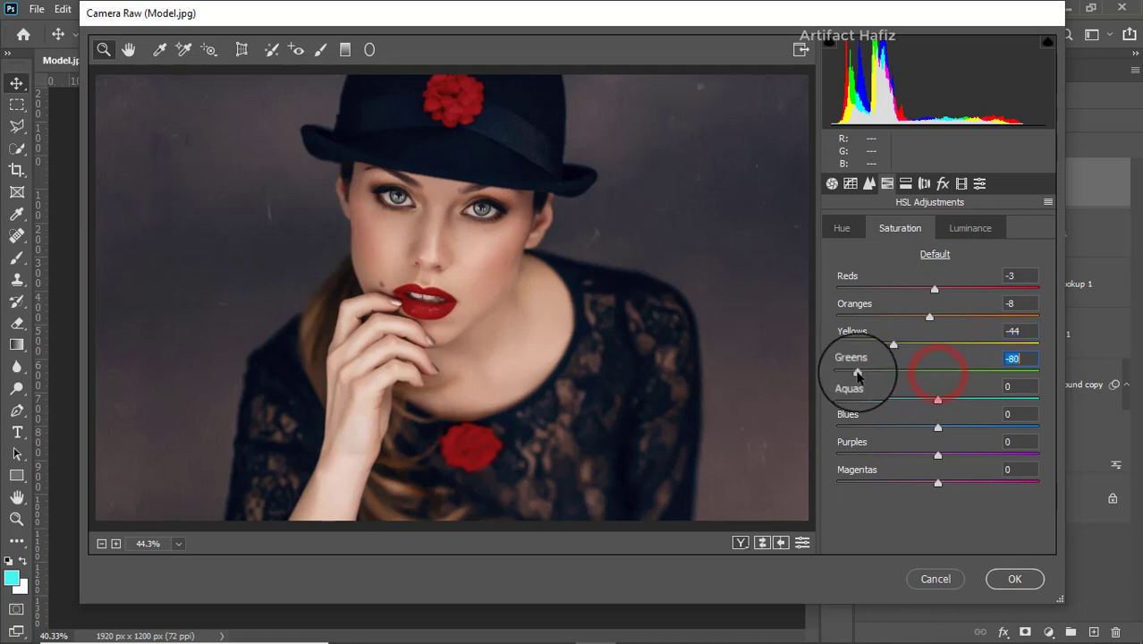
drag(938, 399, 857, 399)
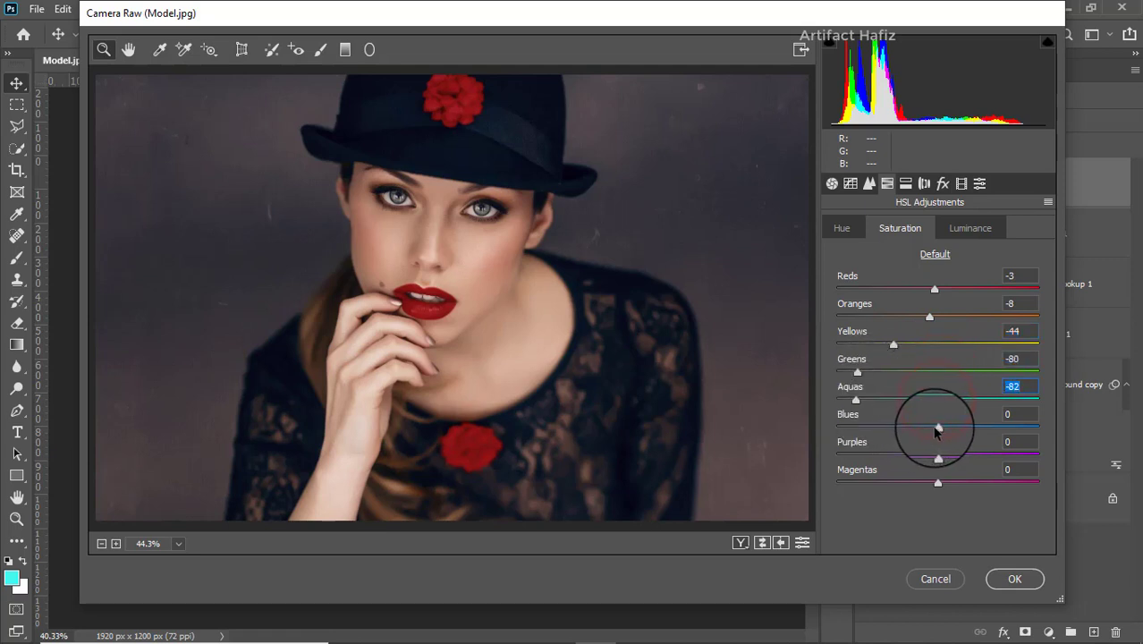
drag(936, 429, 863, 434)
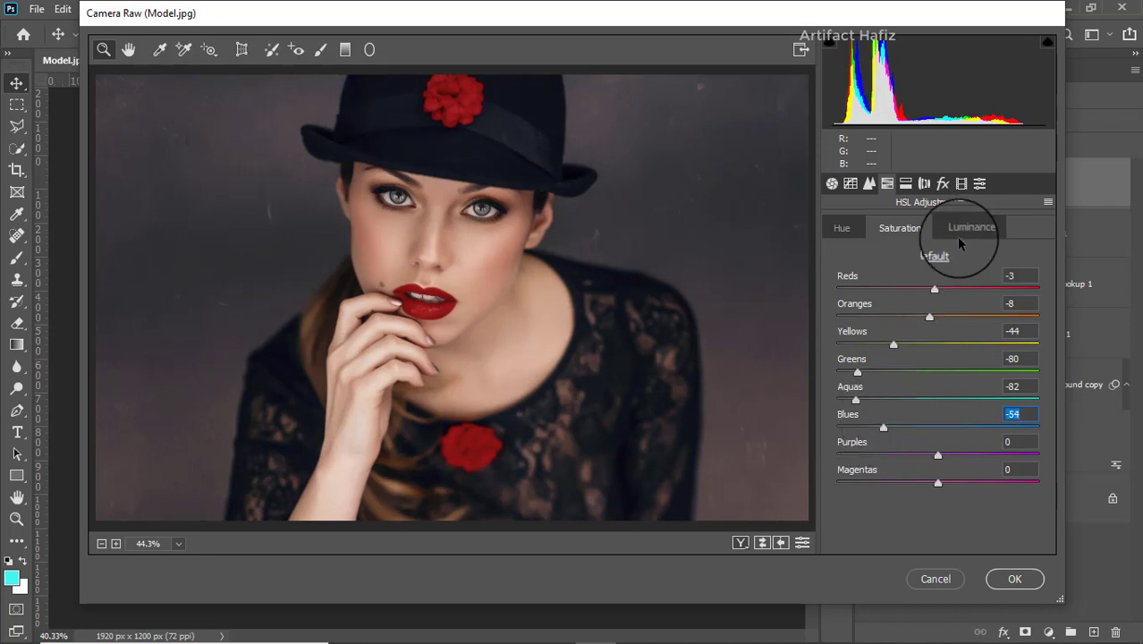
Set the HSL luminance to Oranges +4, Yellows +5, Greens -25, Aquas -30 and Blues -40.
click(959, 230)
drag(935, 313, 898, 431)
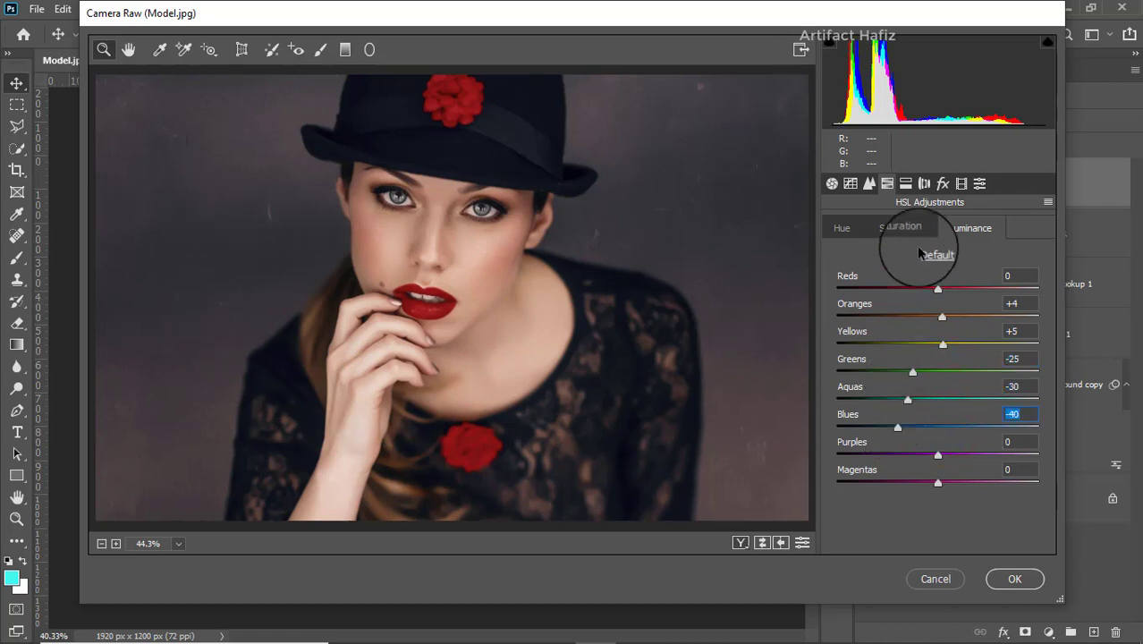
Split-tone the photo with shadows at hue 230 and saturation 19, and highlights at hue 59 and saturation 9.
click(905, 183)
drag(838, 409, 962, 408)
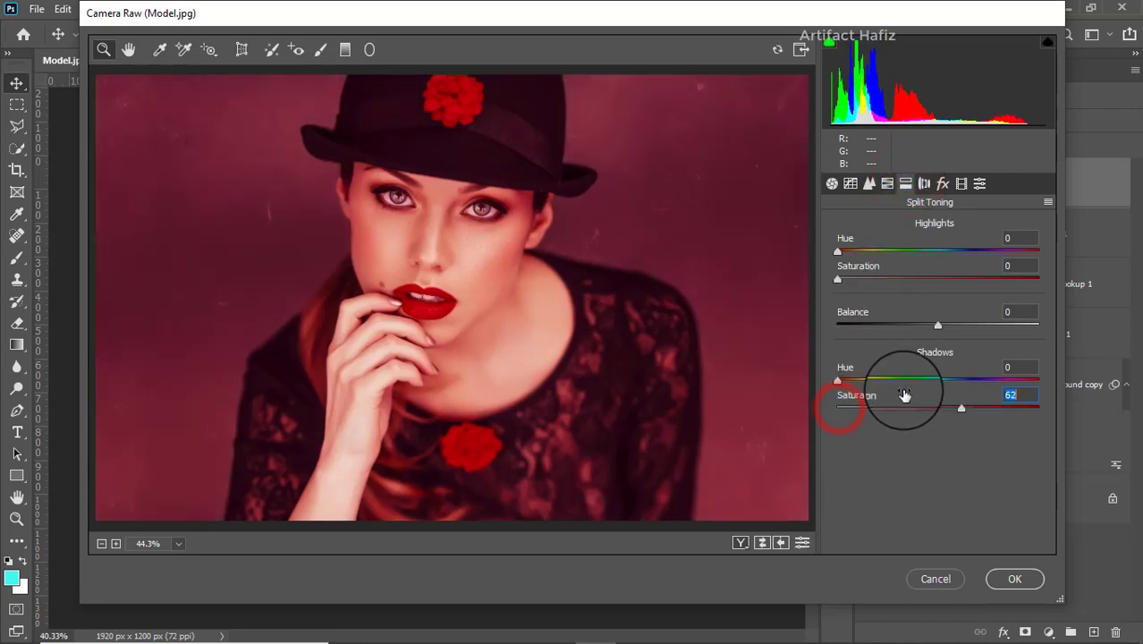
drag(839, 377, 874, 417)
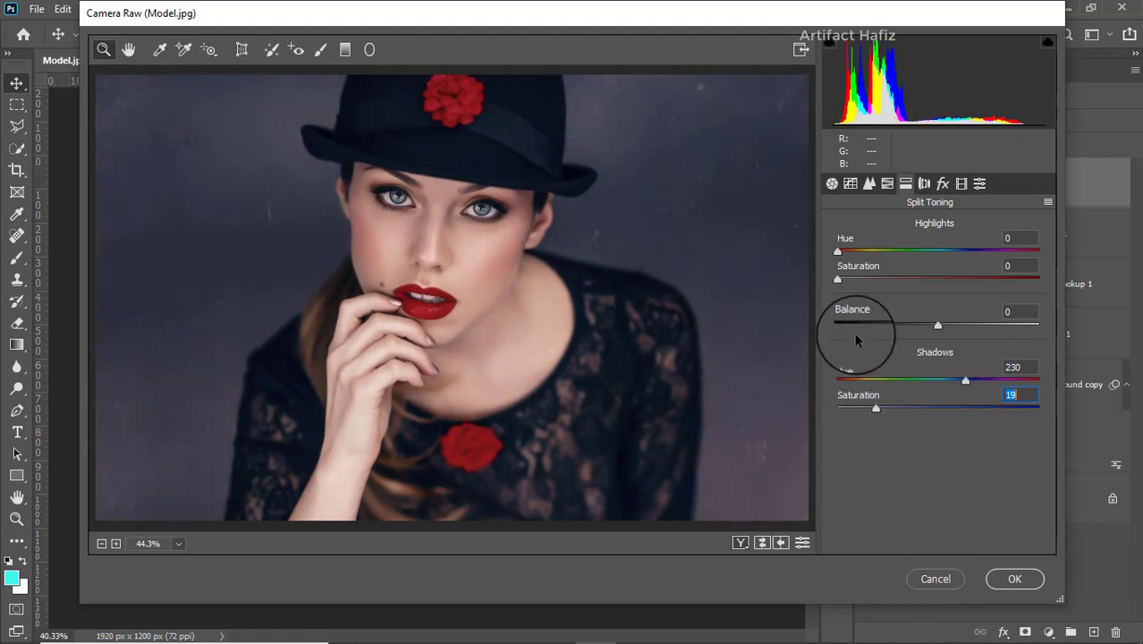
drag(870, 284, 906, 277)
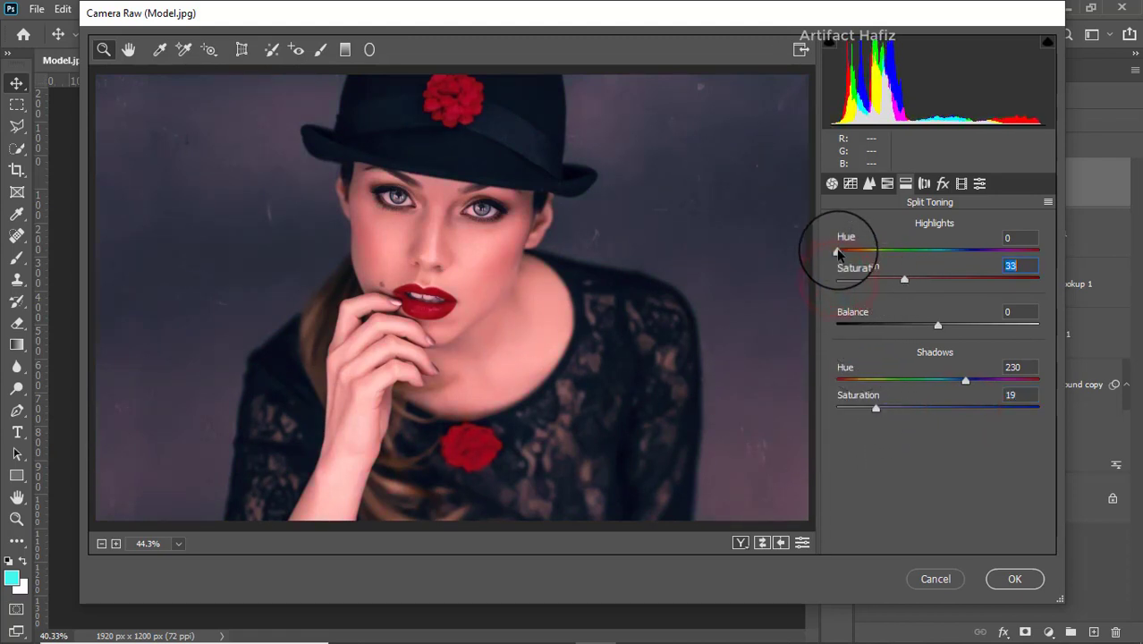
drag(838, 249, 880, 261)
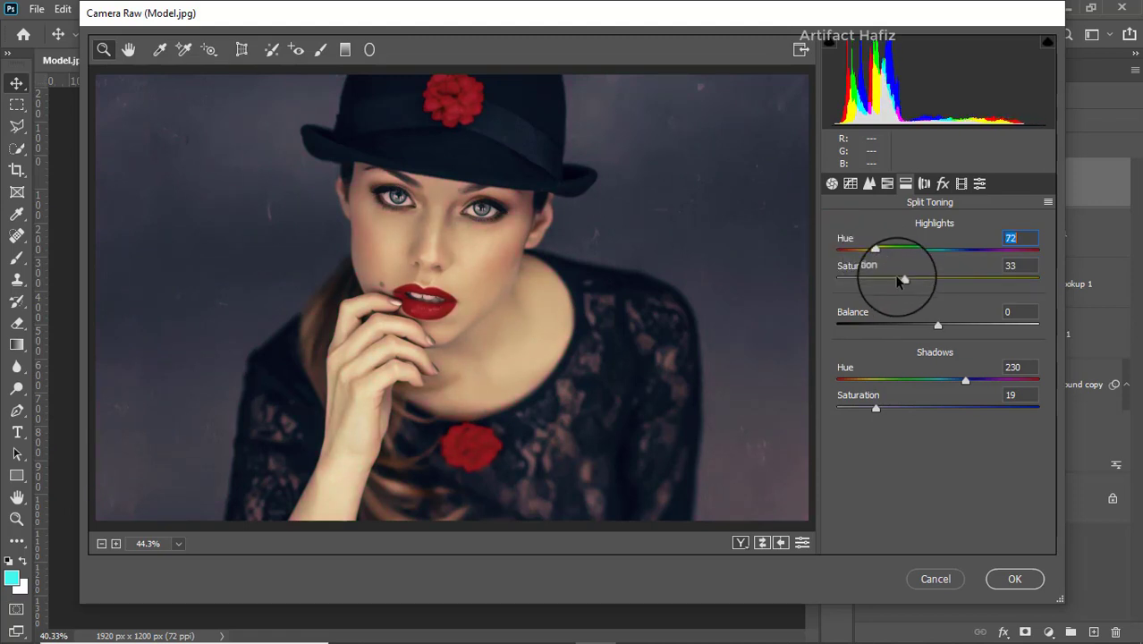
drag(906, 280, 867, 259)
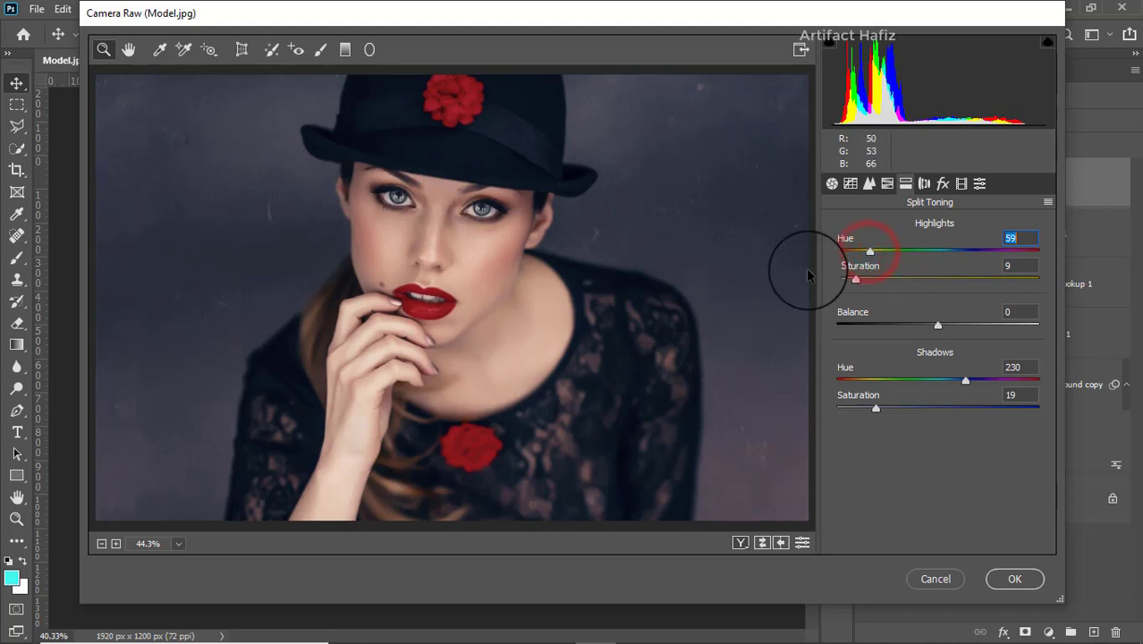
Calibrate the primaries' saturation to Red +5, Green +3 and Blue +5, and apply the Camera Raw filter.
click(960, 184)
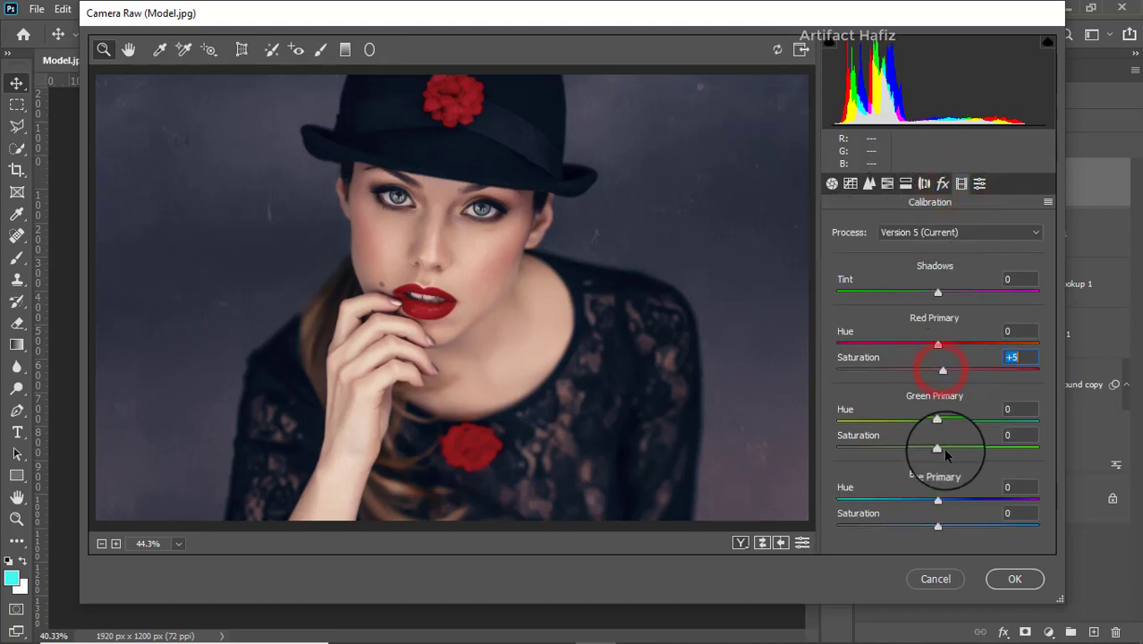
drag(937, 449, 945, 452)
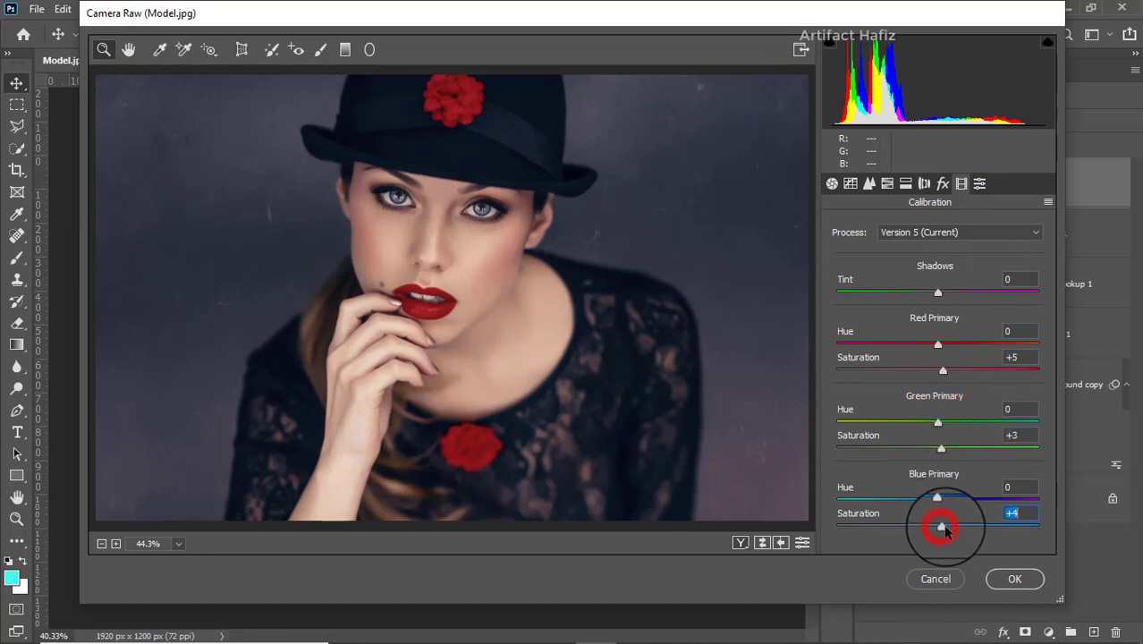
click(1014, 579)
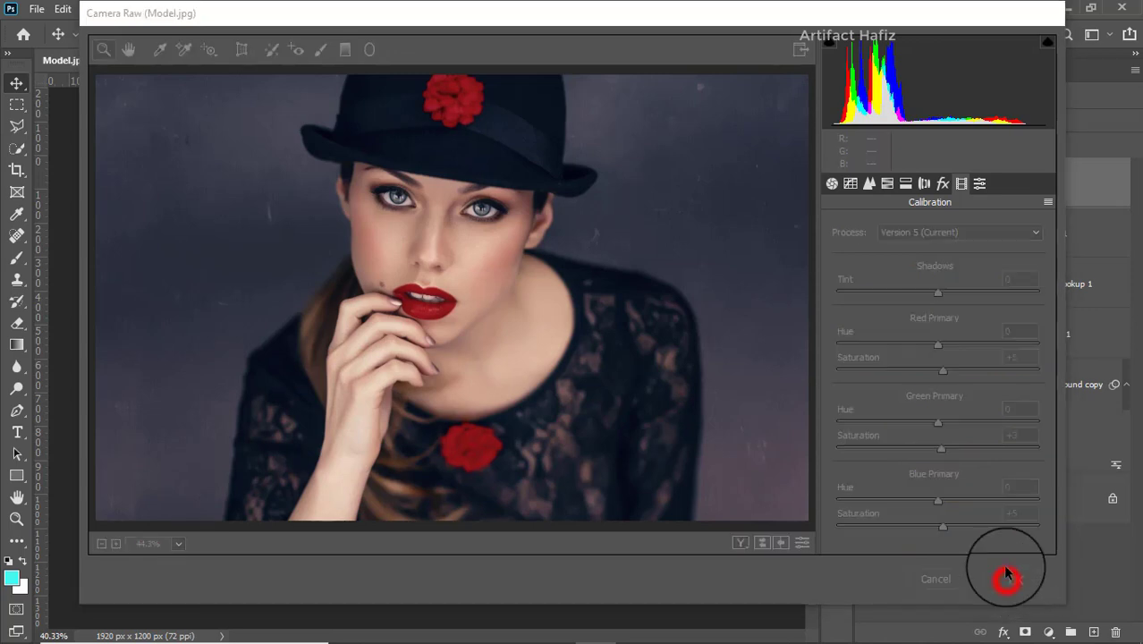
Open Color Efex Pro 4 from the Nik Collection for Layer 1 and choose the Cross Processing filter with method C04.
click(1046, 185)
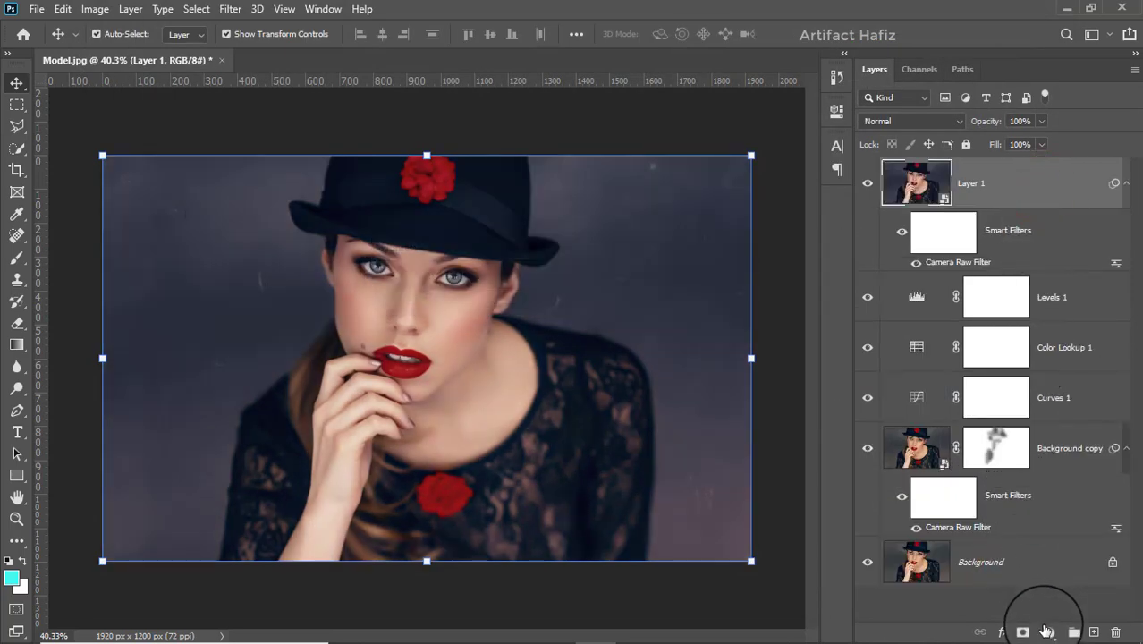
click(230, 9)
mouse_move(331, 372)
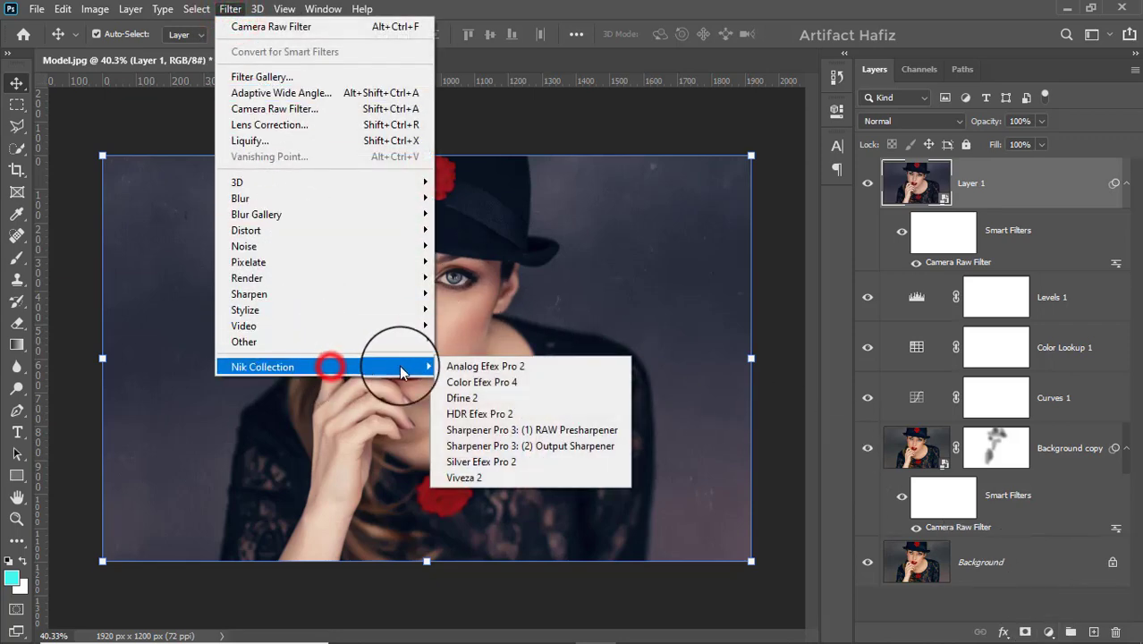
click(474, 384)
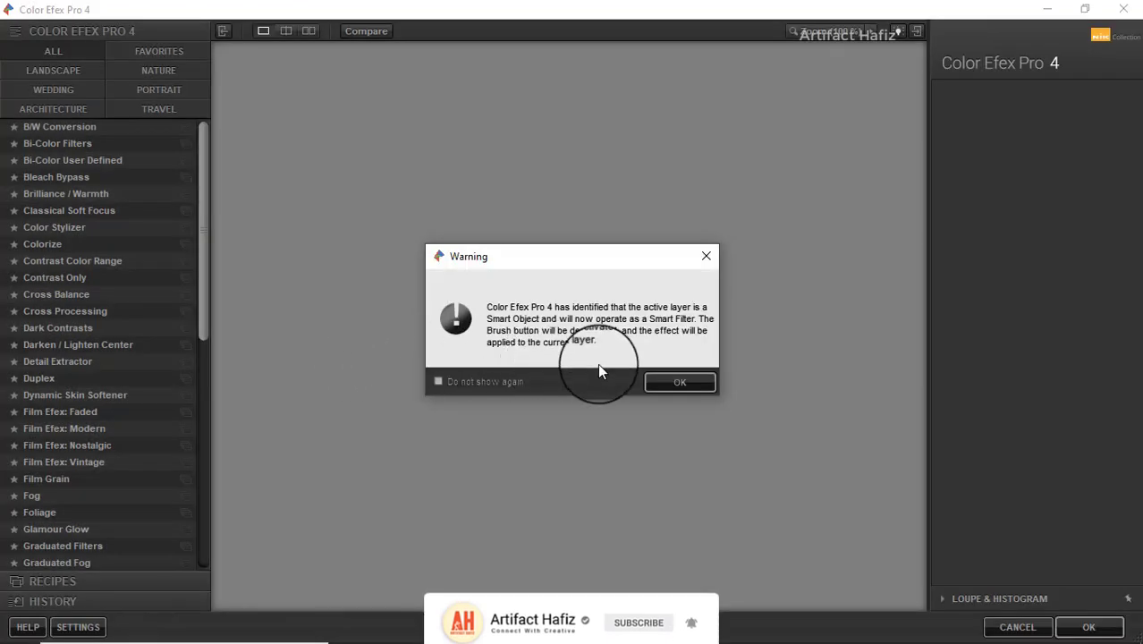
click(660, 386)
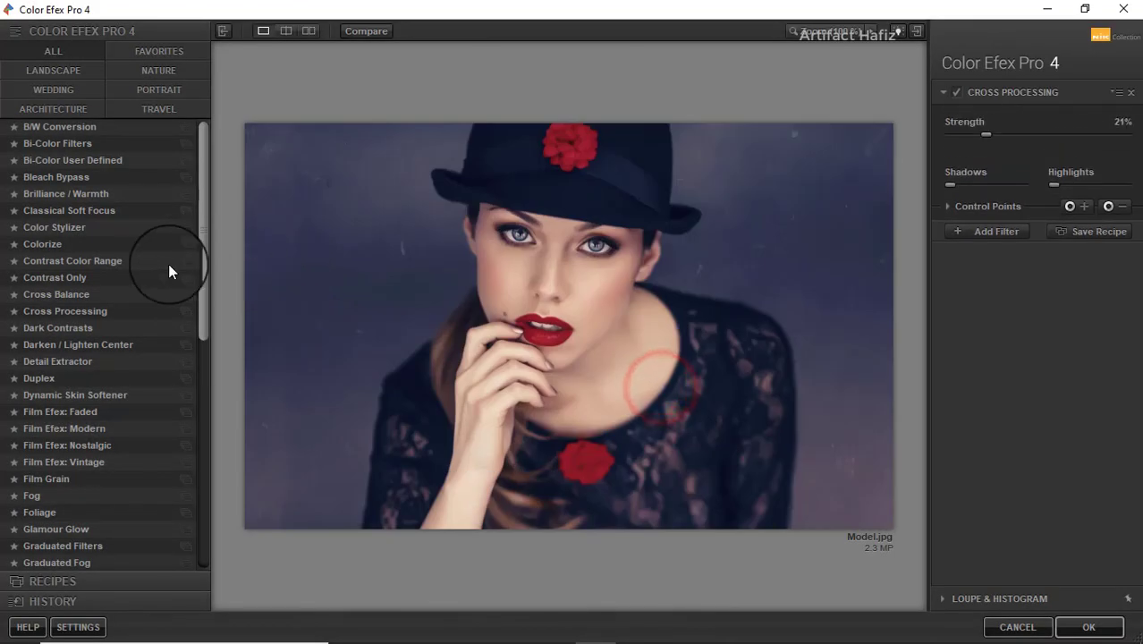
click(86, 310)
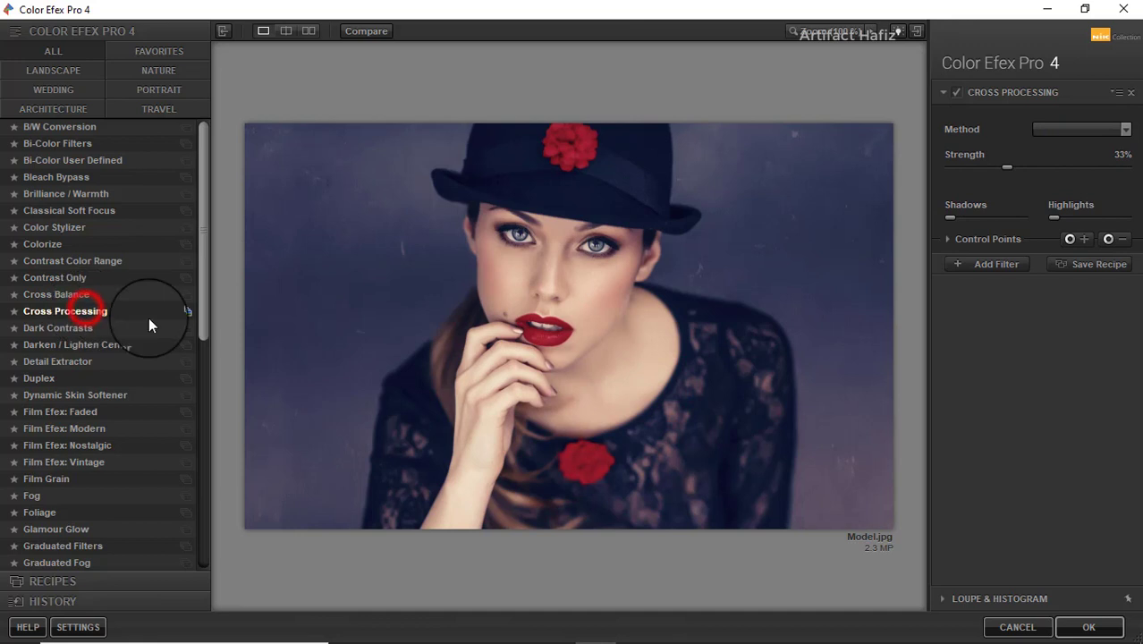
click(1052, 132)
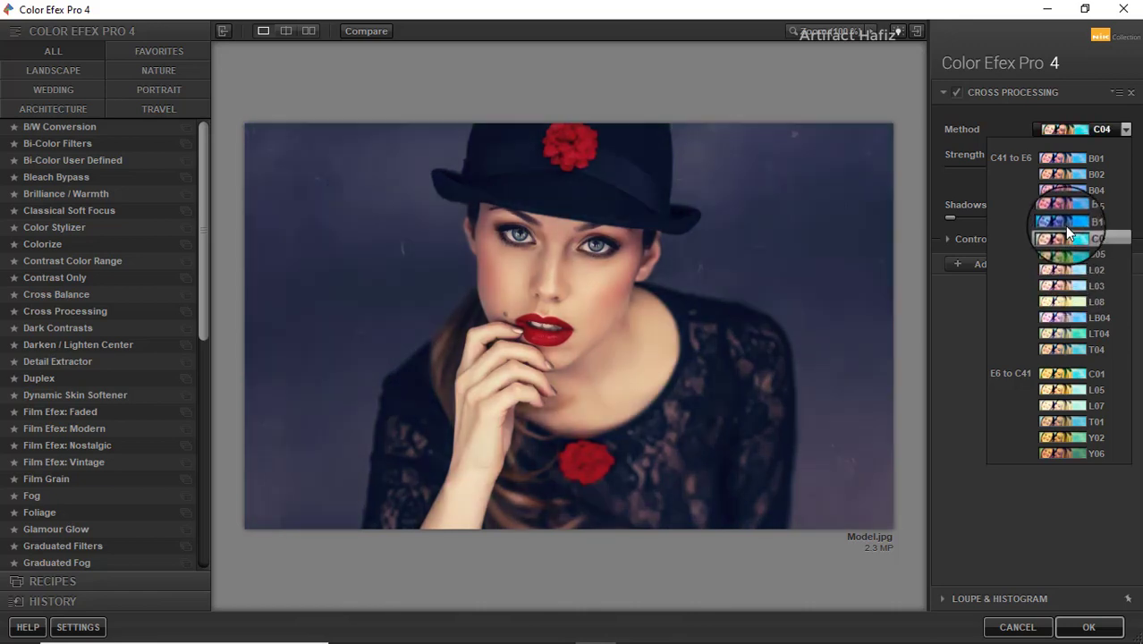
click(1067, 242)
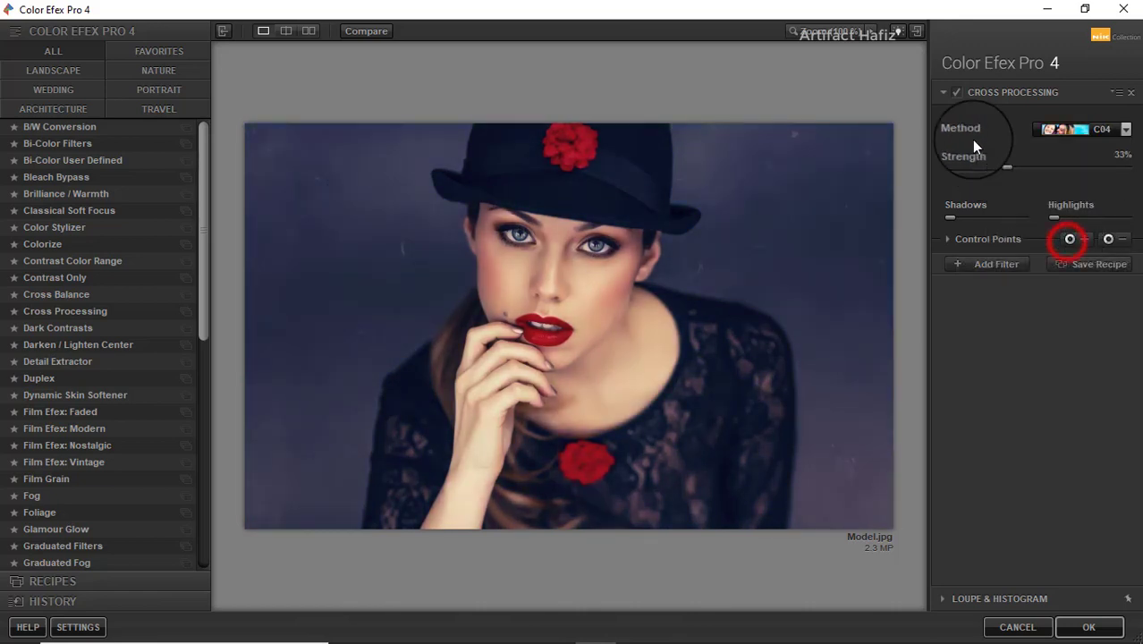
Compare the photo with and without Cross Processing, set its Strength to 14% and apply the filter.
click(953, 96)
click(954, 96)
click(954, 96)
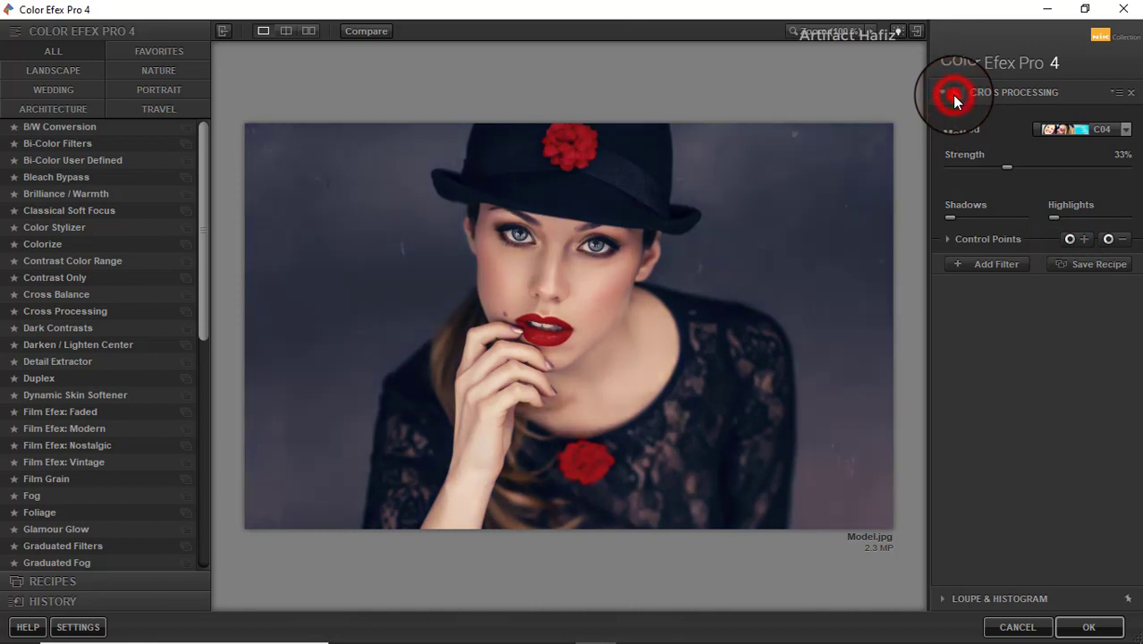
click(954, 96)
drag(1006, 166, 939, 185)
click(956, 93)
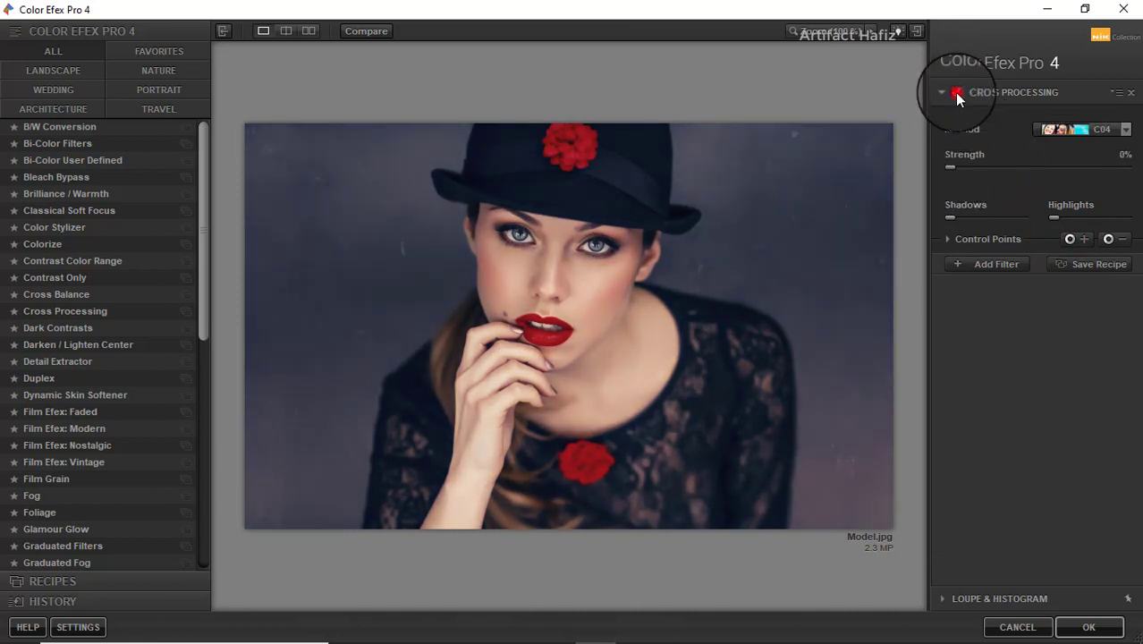
drag(950, 167, 975, 211)
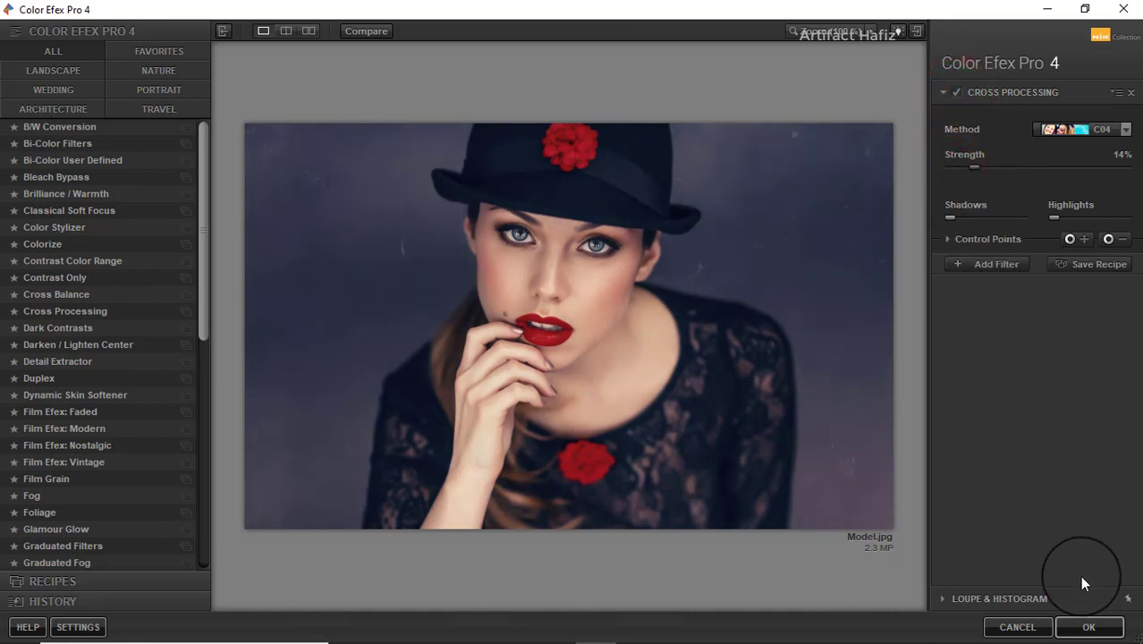
click(1085, 627)
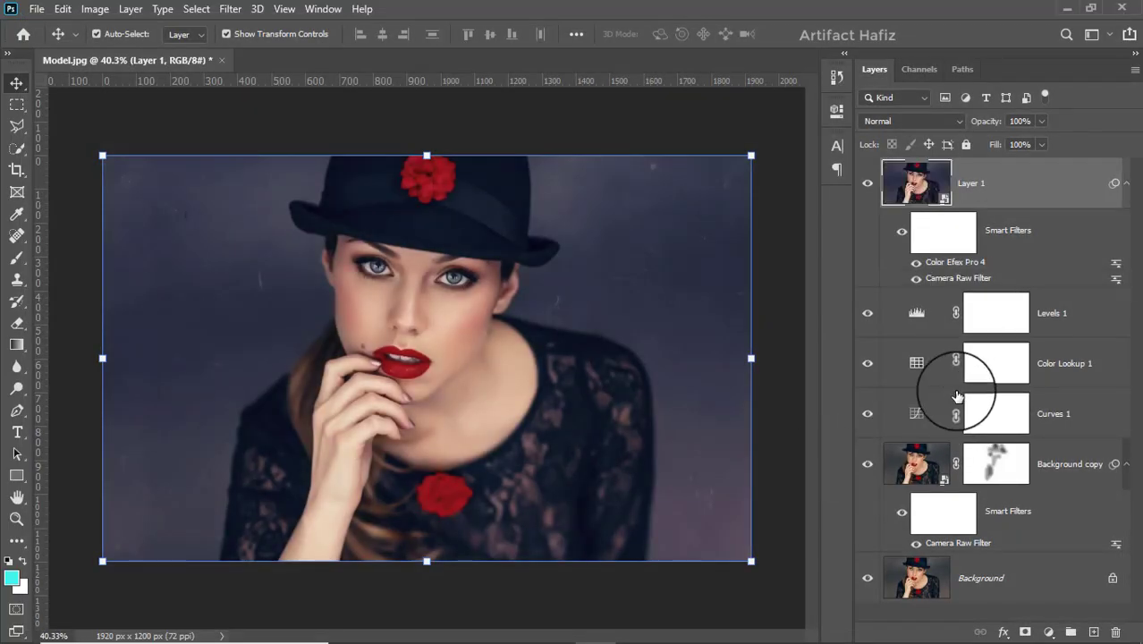
Compare the original and the graded photo by toggling the visibility of all layers above Background.
key(alt)
alt+click(868, 579)
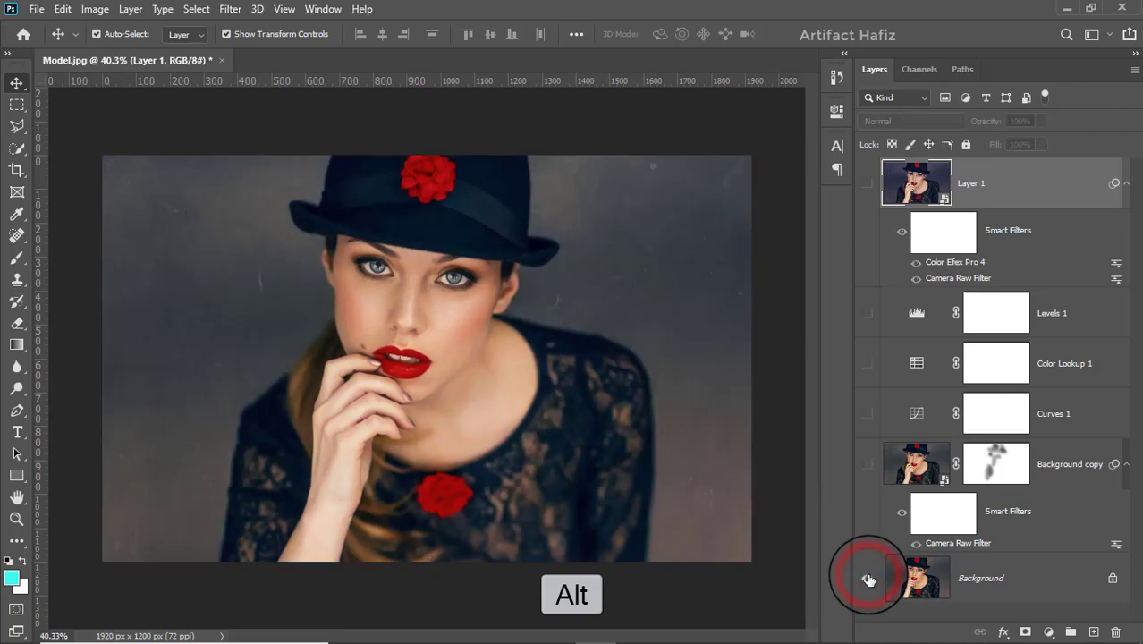
alt+click(868, 579)
alt+click(868, 579)
alt+click(868, 578)
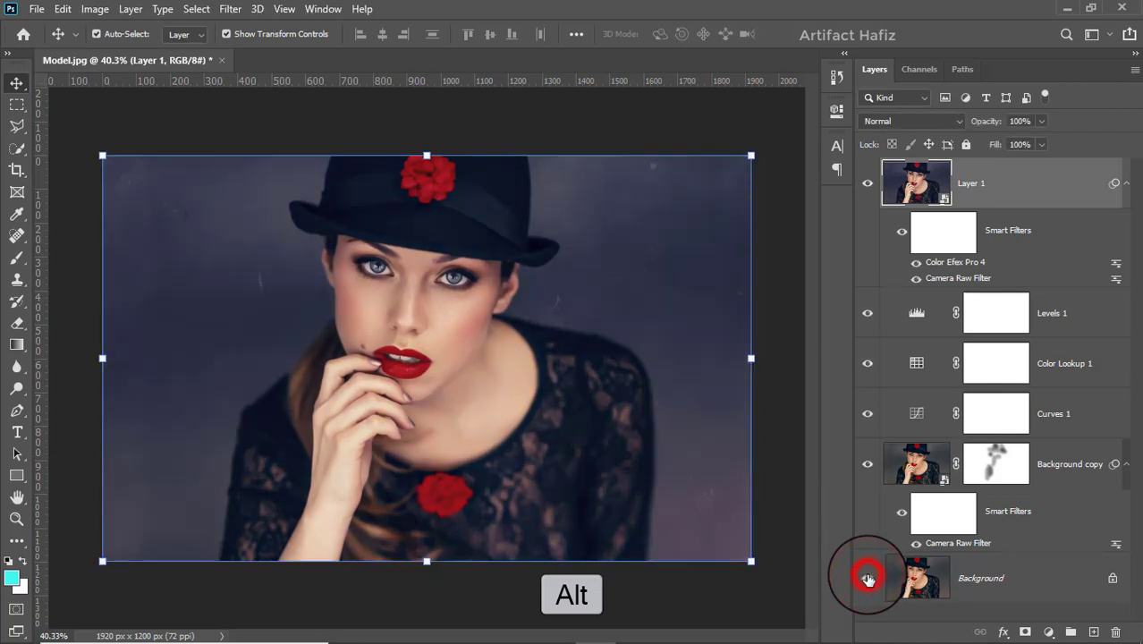